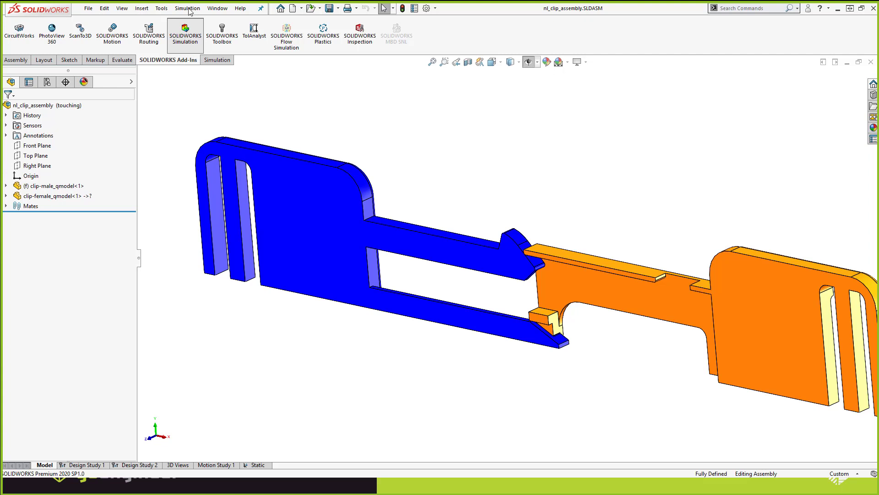
Create a static simulation study and apply the favorite material Acrylic (Medium-high impact) to all parts
click(189, 10)
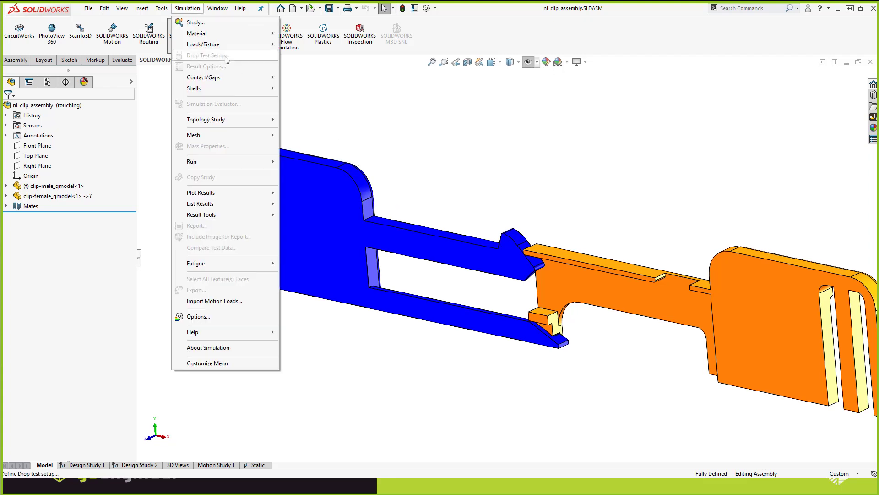
click(223, 20)
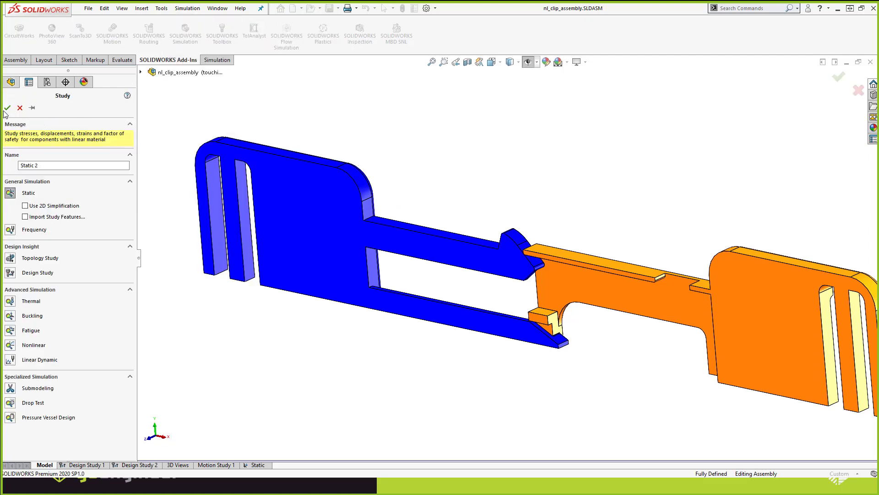
click(7, 108)
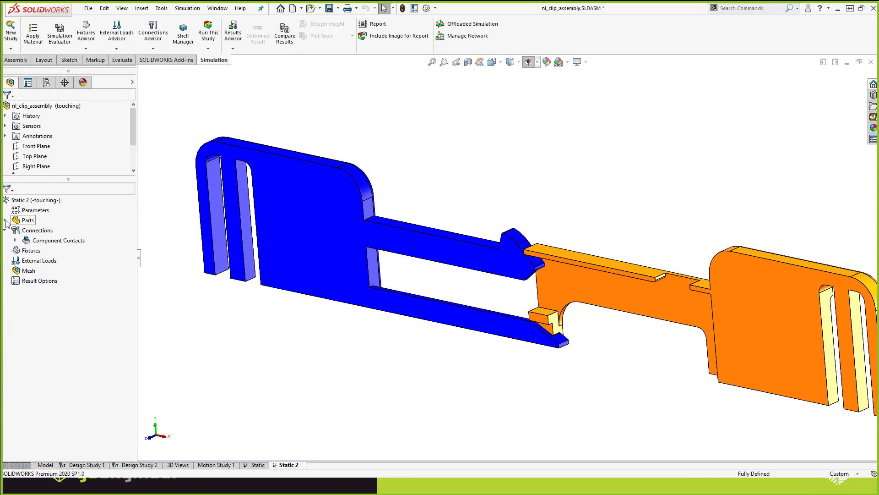
right_click(24, 223)
mouse_move(51, 241)
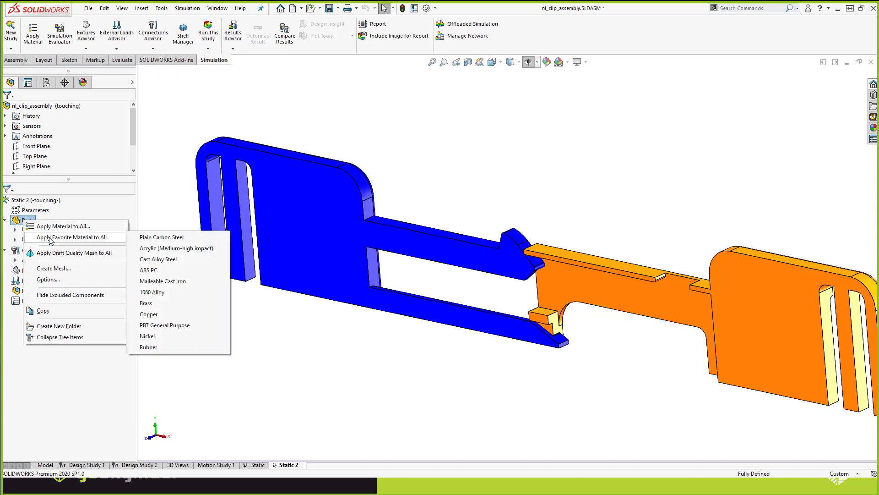
click(147, 250)
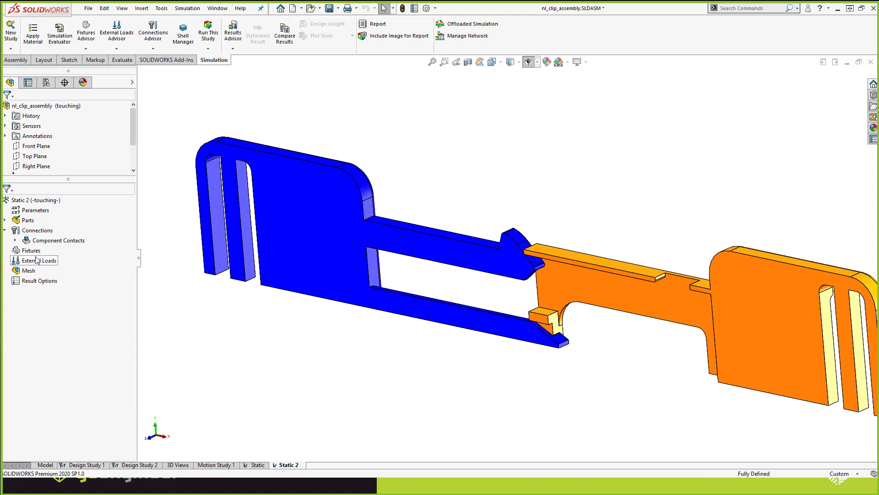
Apply a Fixed Geometry fixture to the outer end face of the orange female clip
right_click(32, 255)
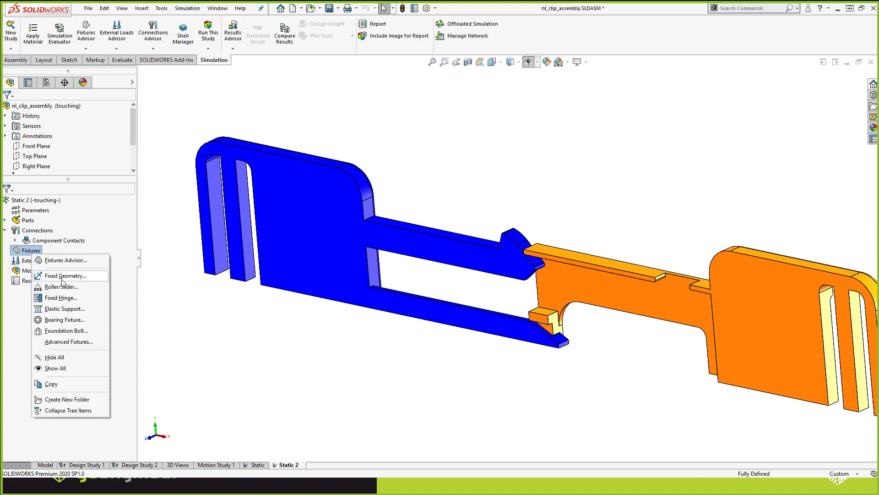
click(62, 278)
scroll(700, 291, up, 2)
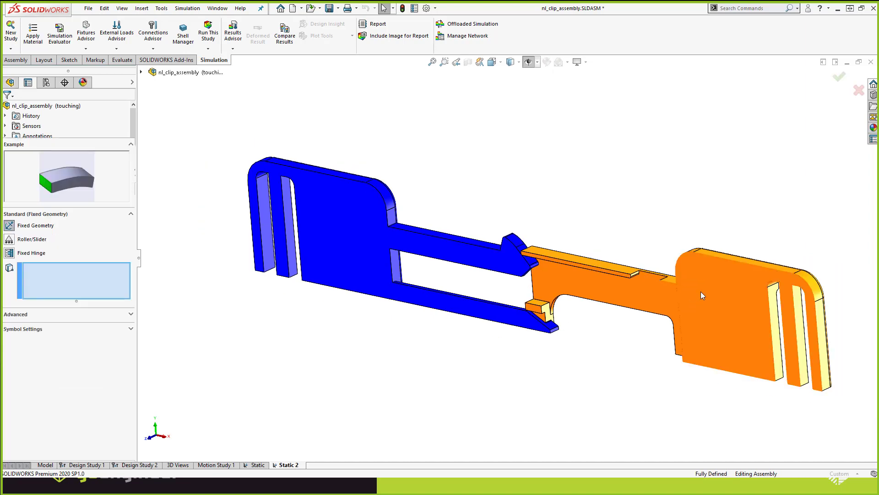
scroll(701, 291, down, 2)
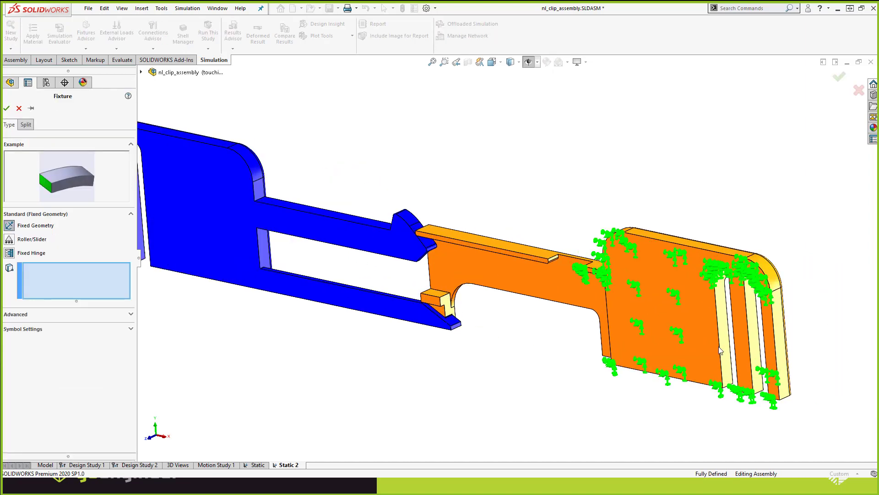
click(778, 303)
scroll(508, 256, up, 2)
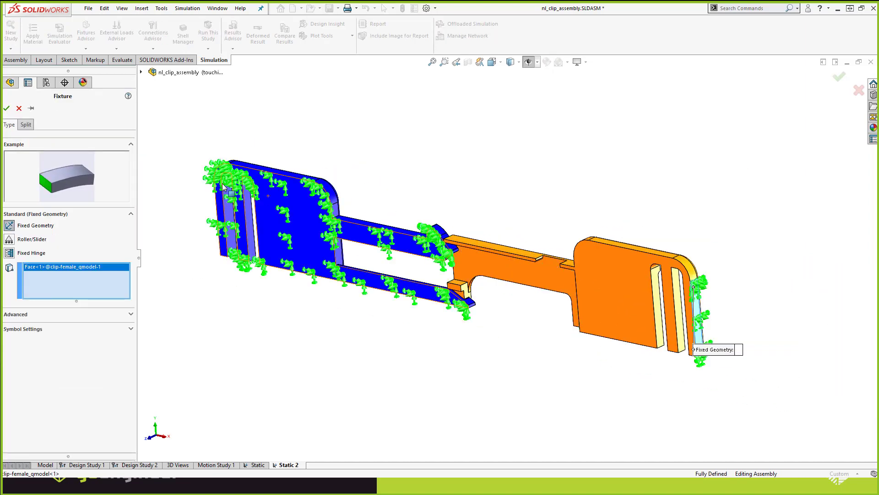
click(8, 108)
Start a Symmetry fixture on the cut faces of both clips, selecting one male face and three female faces
right_click(34, 252)
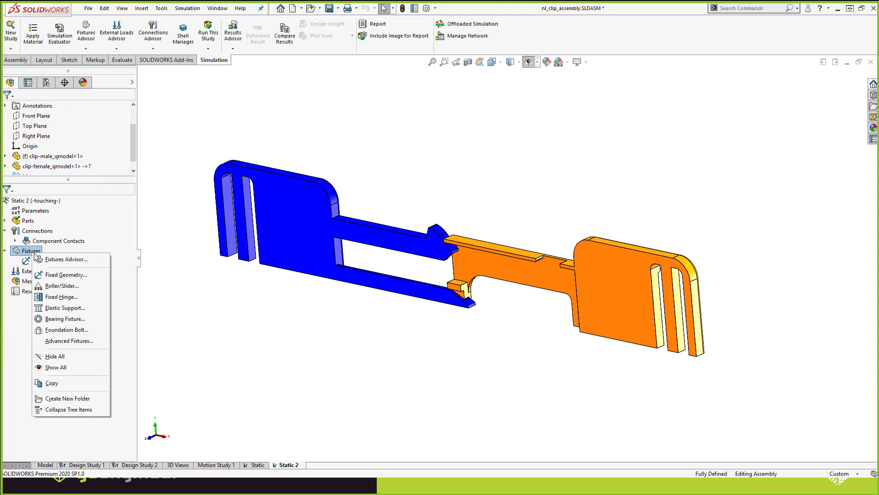
click(67, 342)
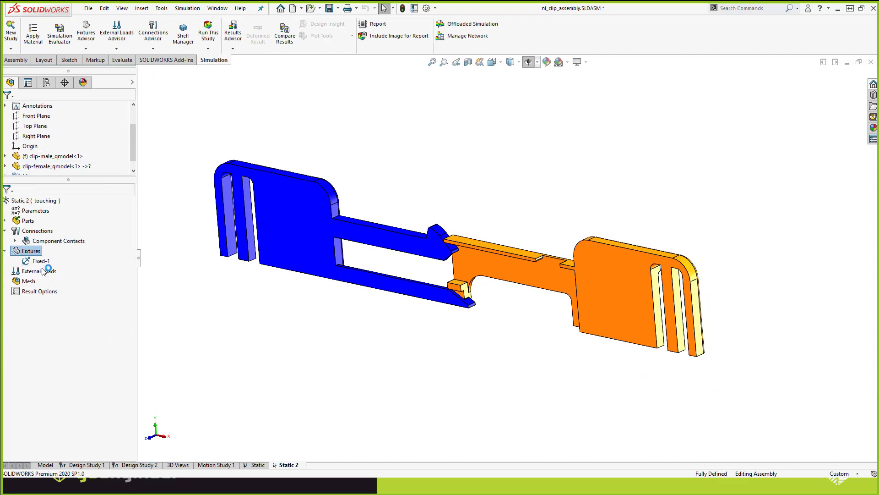
click(333, 229)
scroll(503, 247, down, 4)
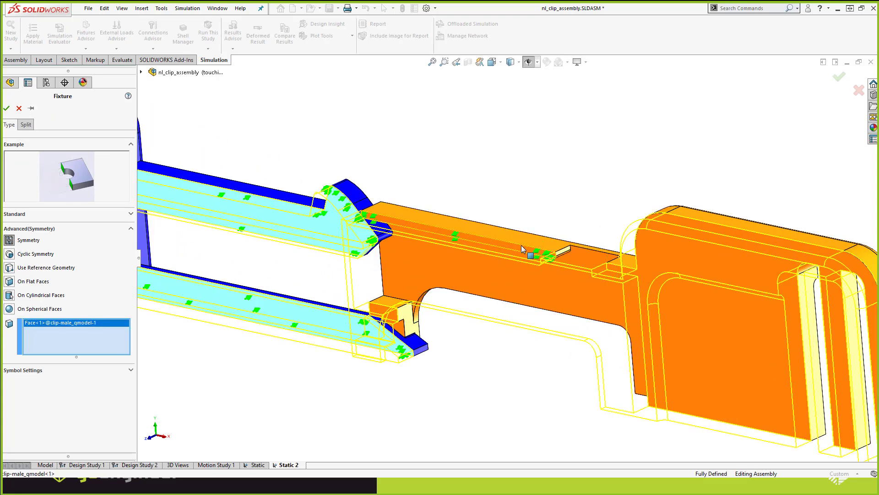
click(521, 245)
click(624, 270)
key(ctrl+1)
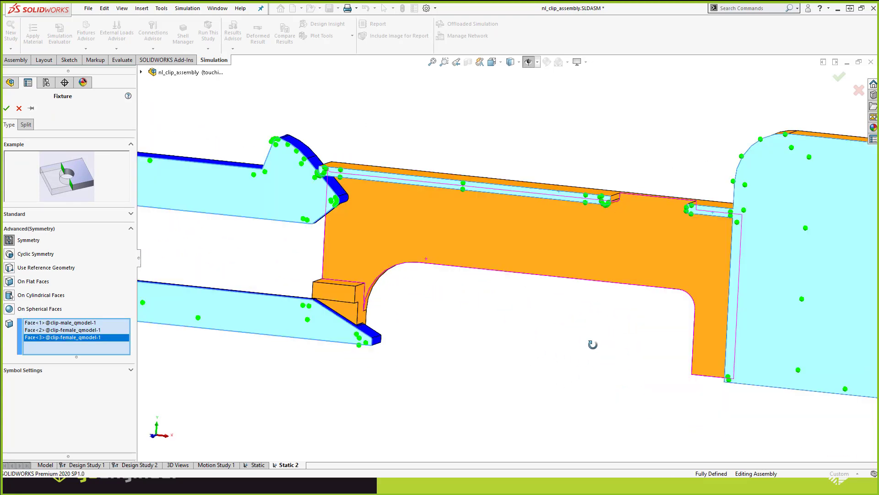
click(354, 306)
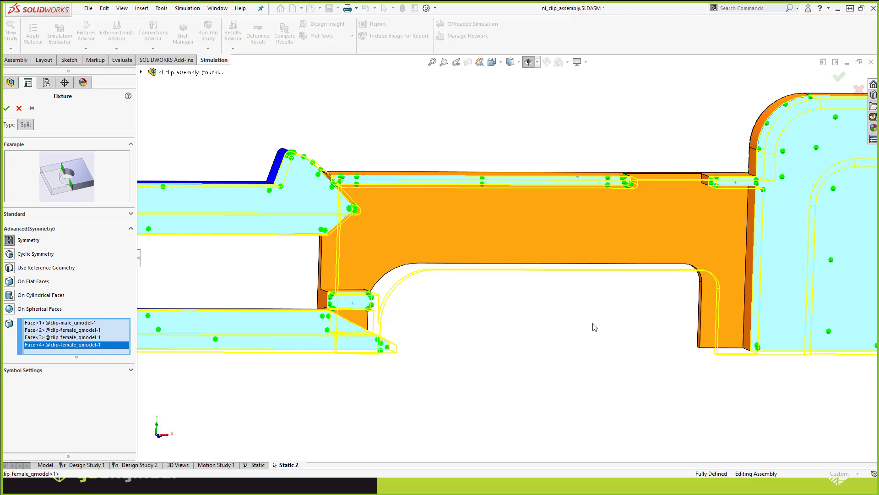
Add the underside symmetry faces of the male and female clips to the Symmetry fixture and accept it
scroll(357, 304, up, 3)
middle_drag(361, 302, 476, 276)
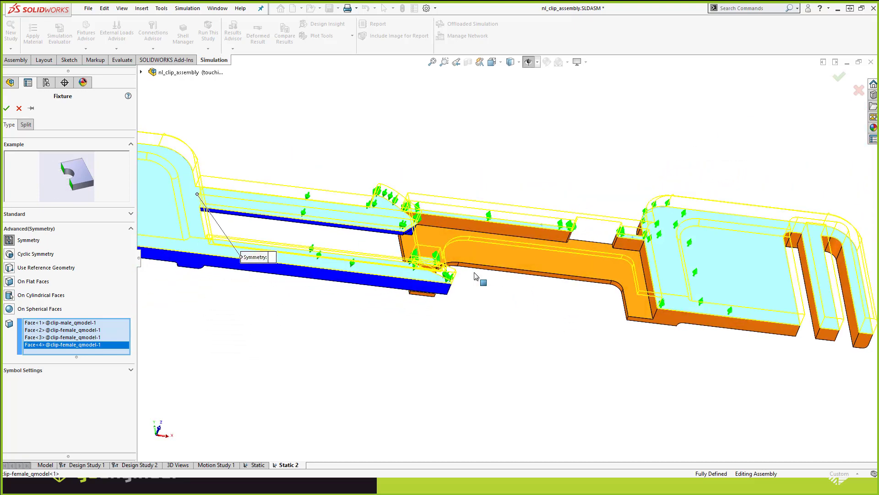
click(440, 288)
click(712, 326)
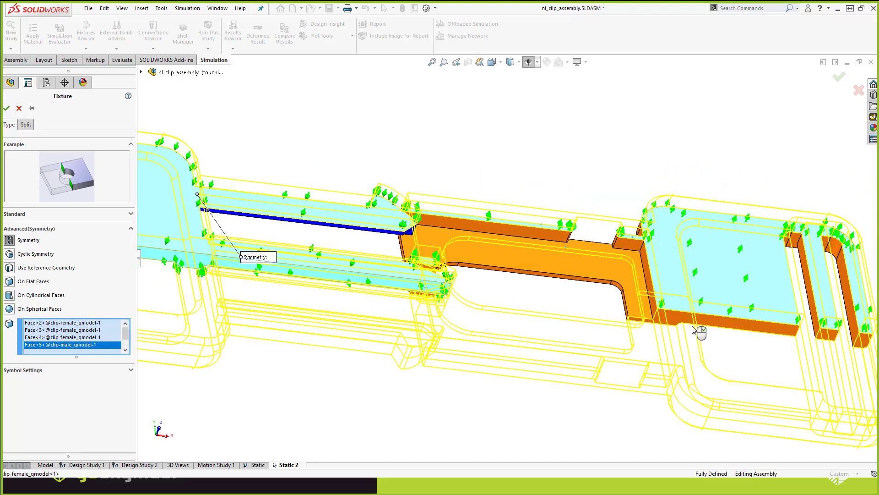
middle_drag(711, 326, 501, 349)
scroll(505, 295, down, 1)
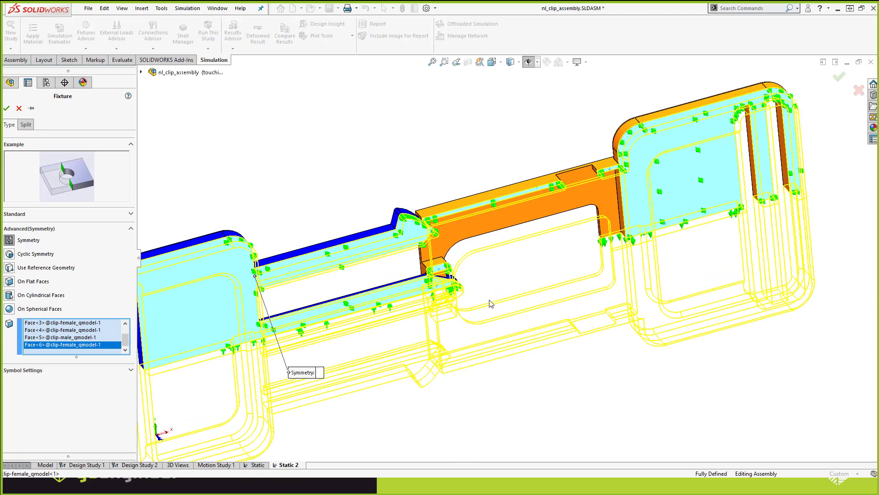
middle_drag(489, 300, 491, 310)
click(7, 109)
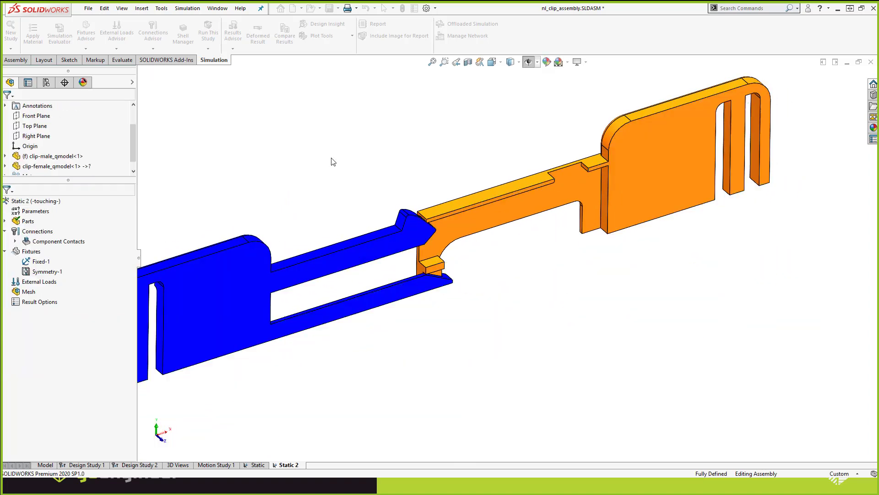
Apply a normal force of 2 N to the outer end face of the blue male clip
right_click(50, 284)
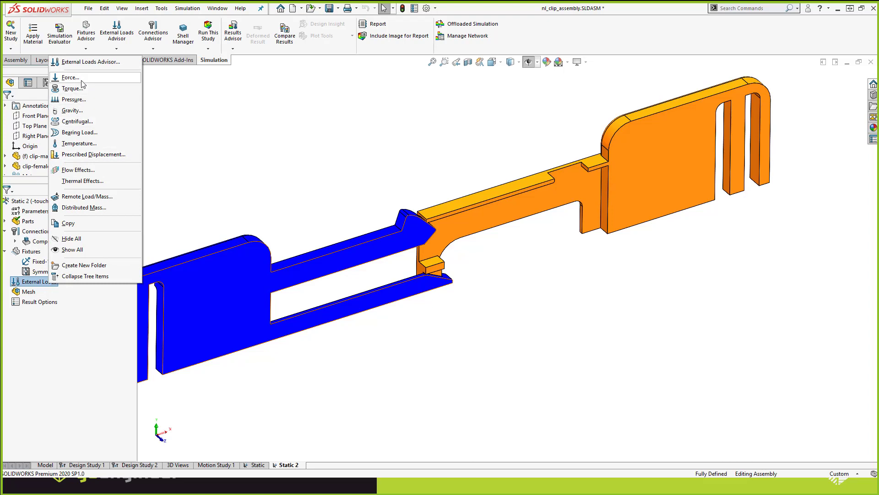
click(82, 80)
middle_drag(295, 306, 238, 320)
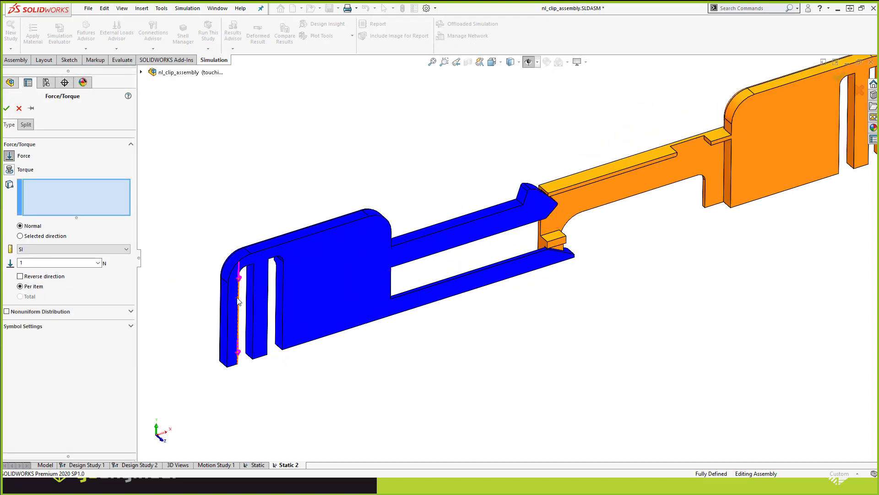
click(223, 320)
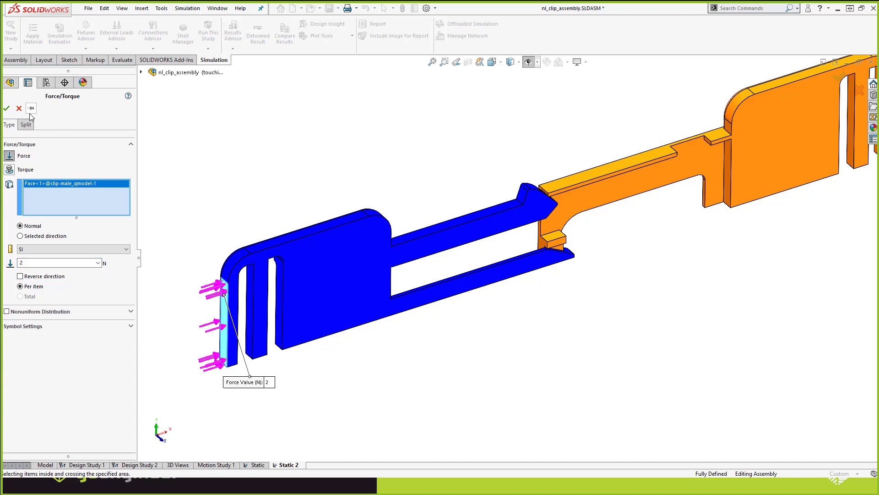
click(6, 109)
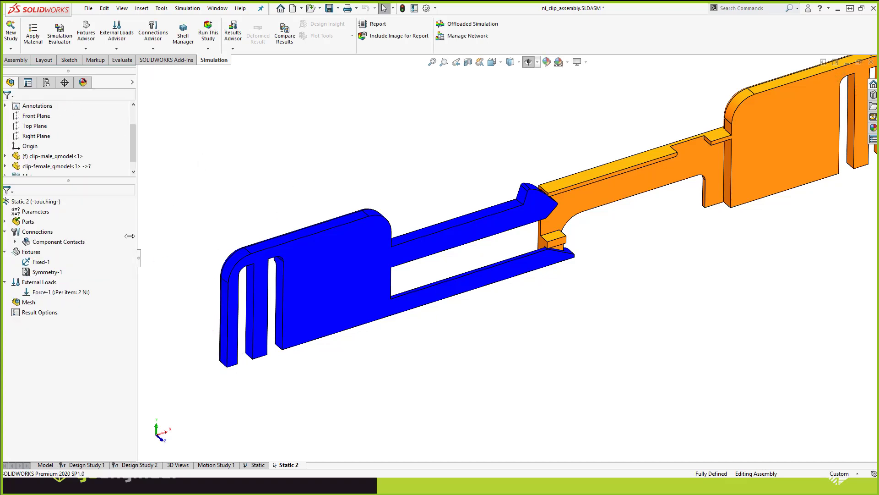
Delete the bonded global contact from the study's component contacts
click(15, 241)
scroll(597, 196, down, 5)
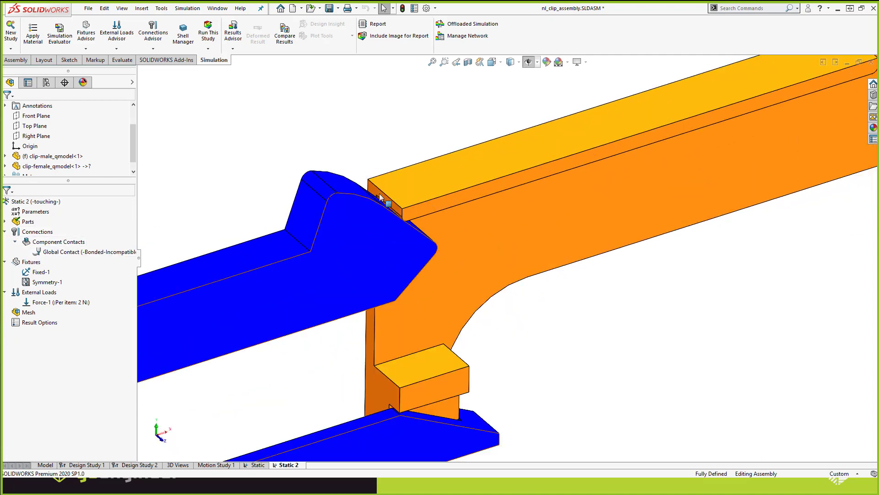
scroll(414, 233, up, 3)
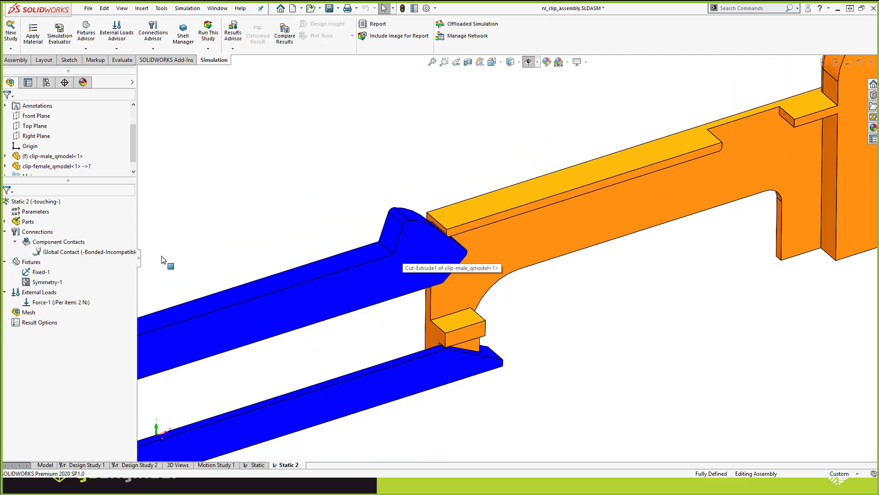
click(90, 251)
key(Delete)
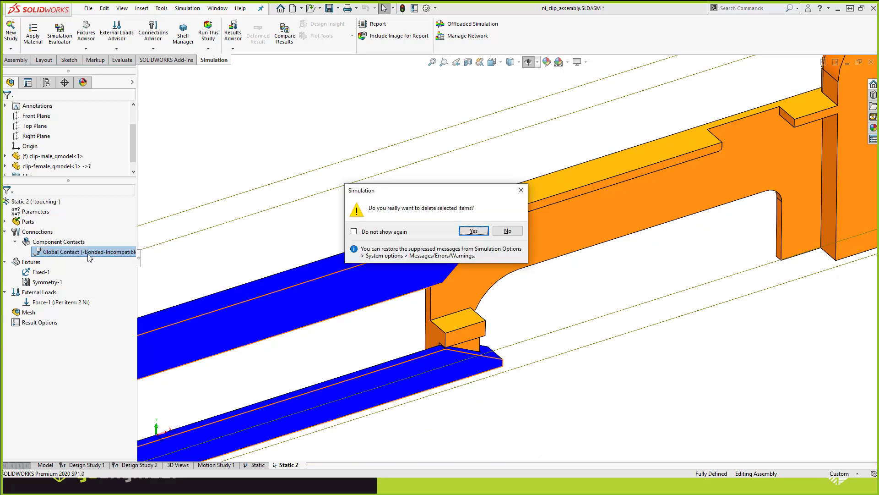
click(485, 234)
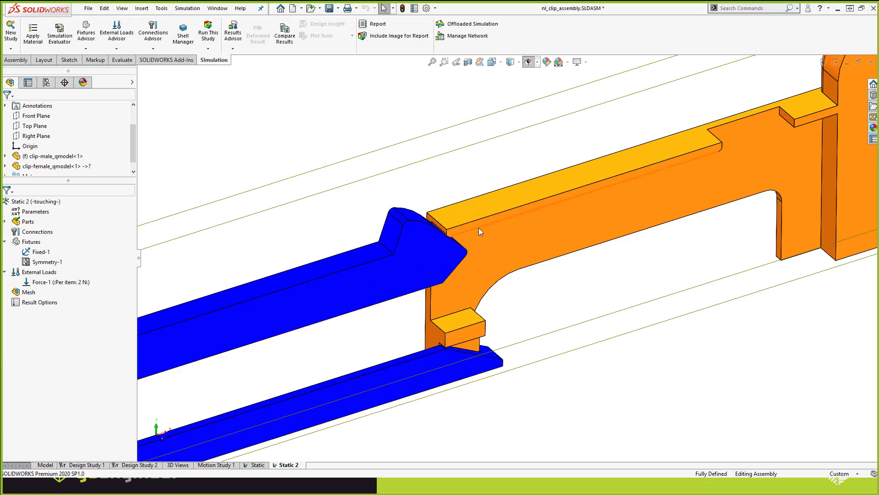
Start a manually selected No Penetration contact set for the area where the male hook meets the female clip
right_click(40, 232)
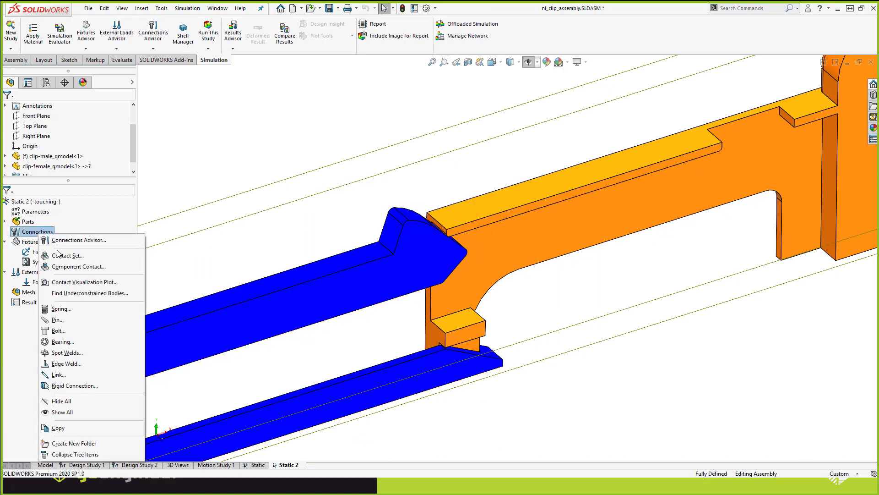
click(57, 254)
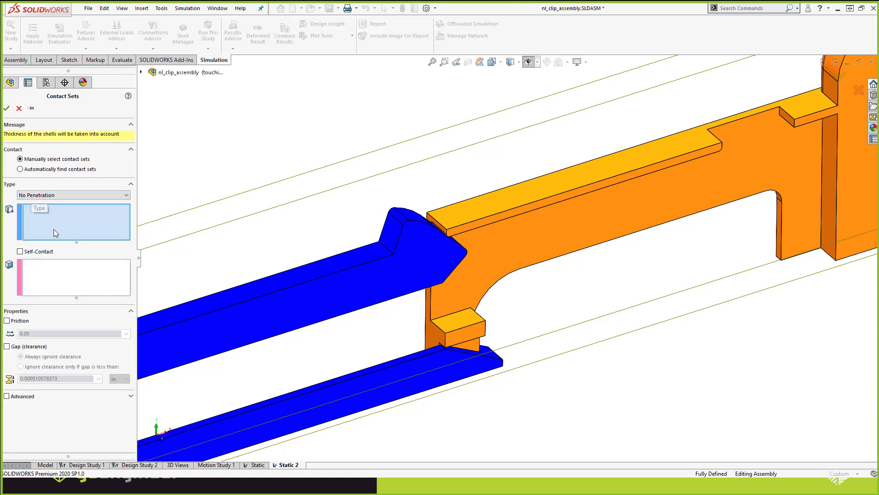
scroll(455, 243, down, 5)
scroll(474, 246, down, 3)
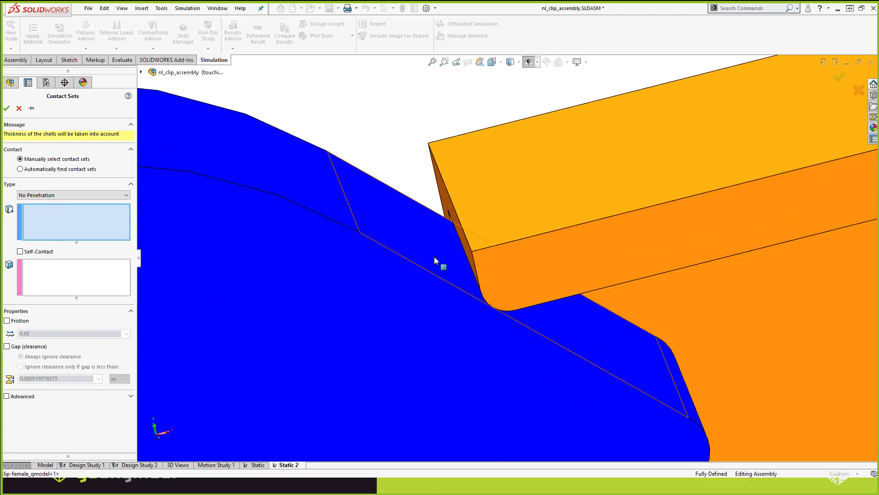
click(437, 259)
click(268, 200)
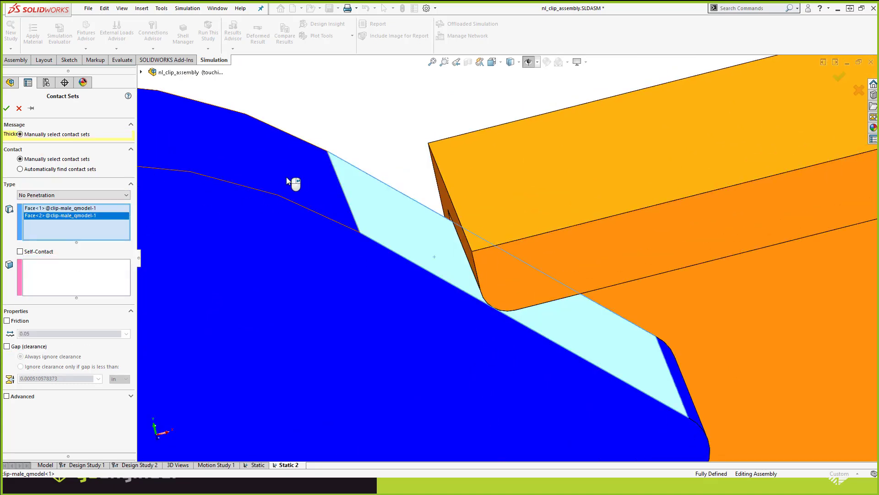
key(z)
click(248, 180)
middle_drag(552, 262, 547, 200)
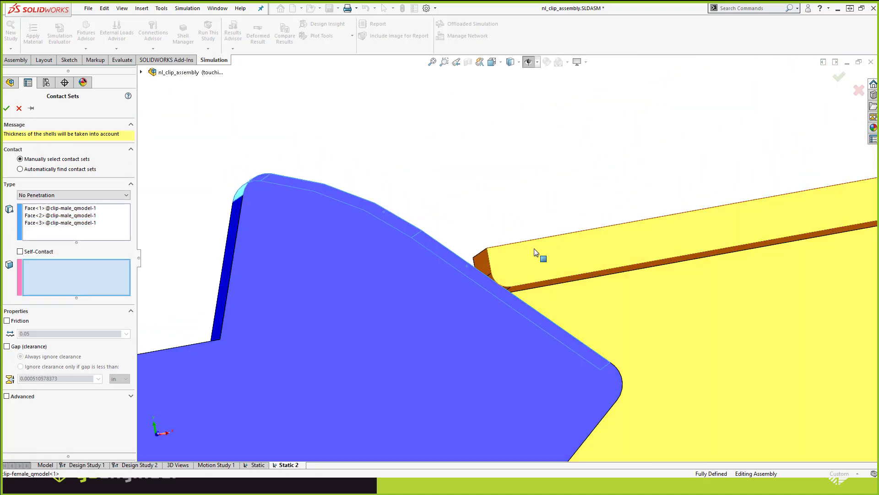
scroll(474, 283, down, 3)
middle_drag(474, 283, 456, 289)
right_click(106, 228)
click(137, 231)
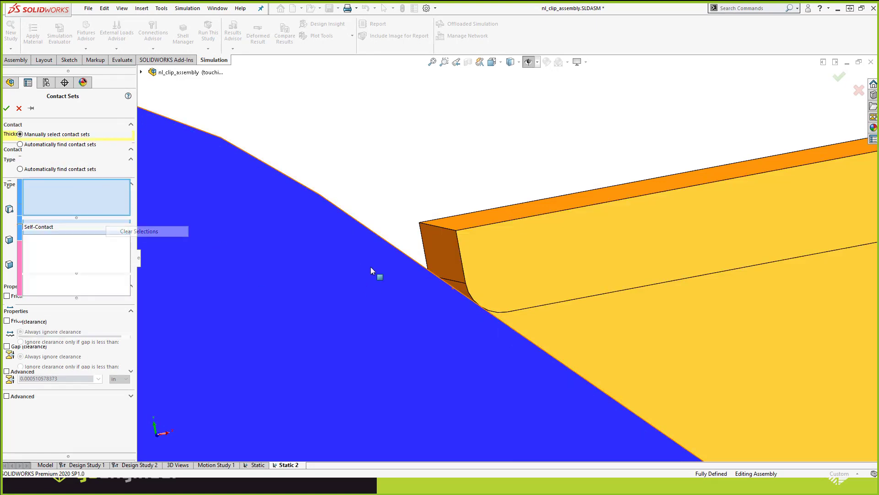
Select the rounded tip face and the adjoining inner face of the female clip as the contact set's first faces
click(473, 298)
click(577, 285)
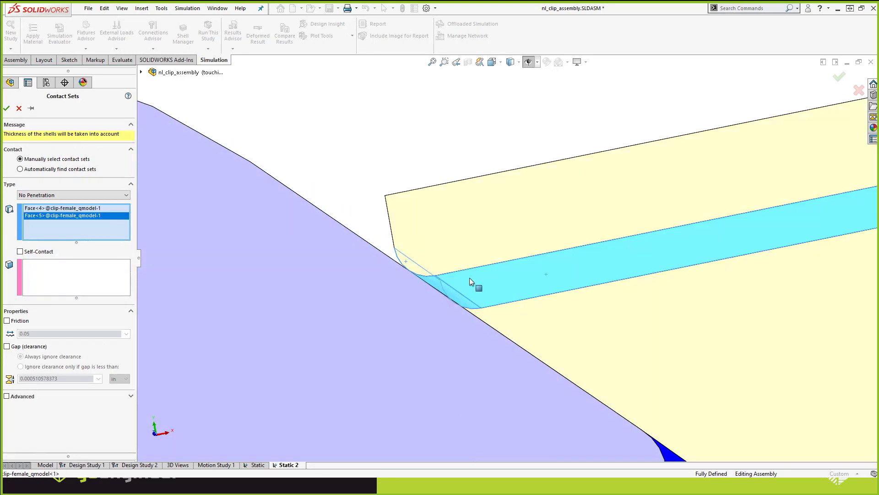
Add three upper hook faces of the male clip as the second faces, use surface-to-surface contact and accept the contact set
scroll(479, 281, up, 4)
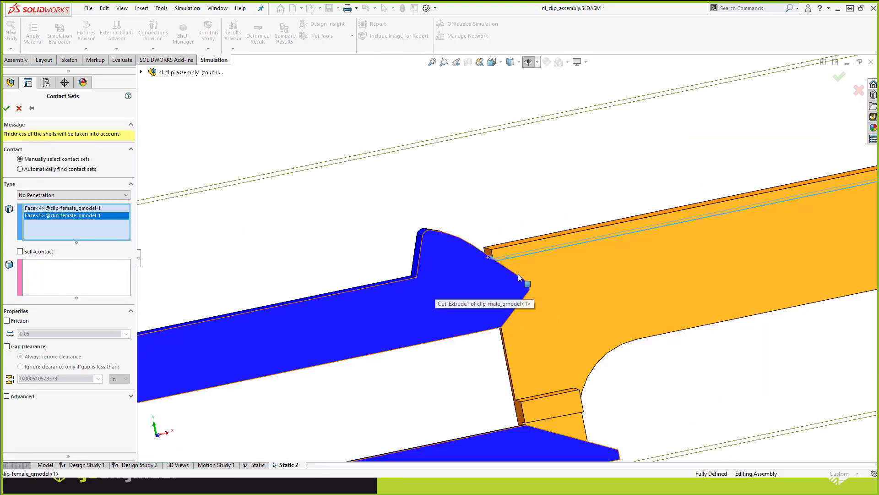
scroll(523, 257, up, 1)
scroll(512, 252, down, 2)
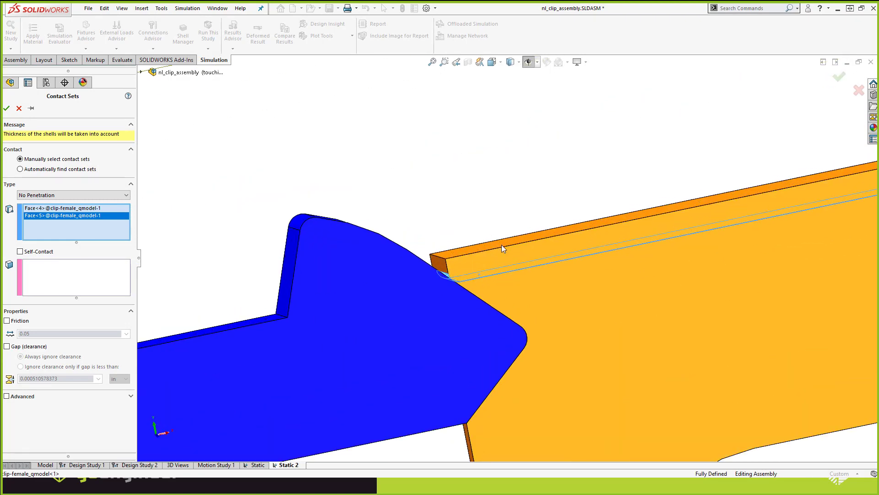
scroll(540, 257, up, 4)
scroll(552, 261, down, 5)
scroll(553, 261, down, 3)
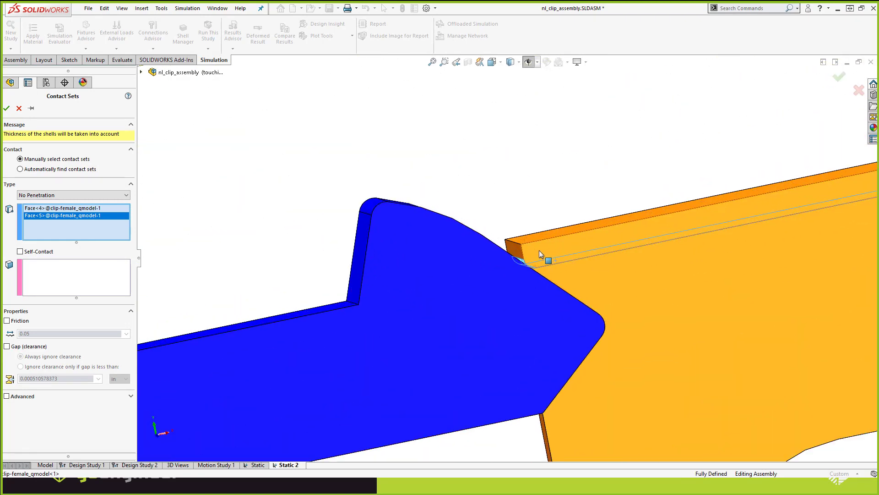
click(76, 277)
middle_drag(509, 234, 489, 214)
click(489, 214)
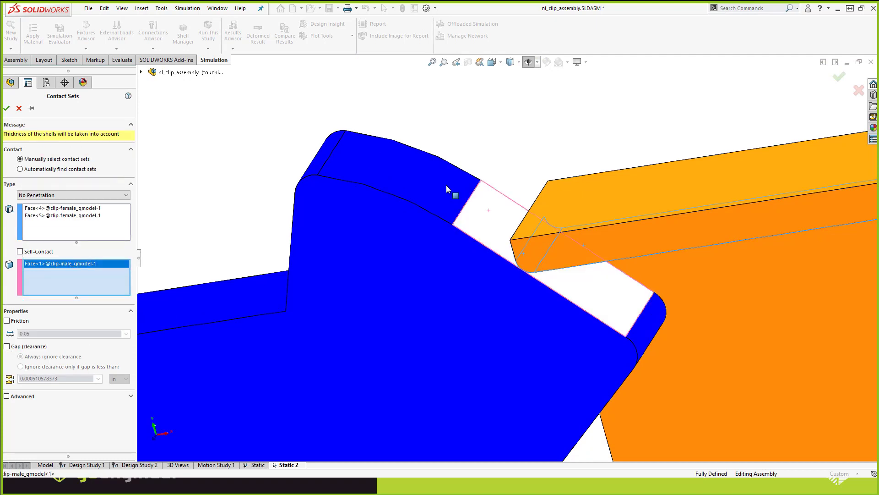
click(333, 165)
click(447, 137)
middle_drag(447, 137, 479, 135)
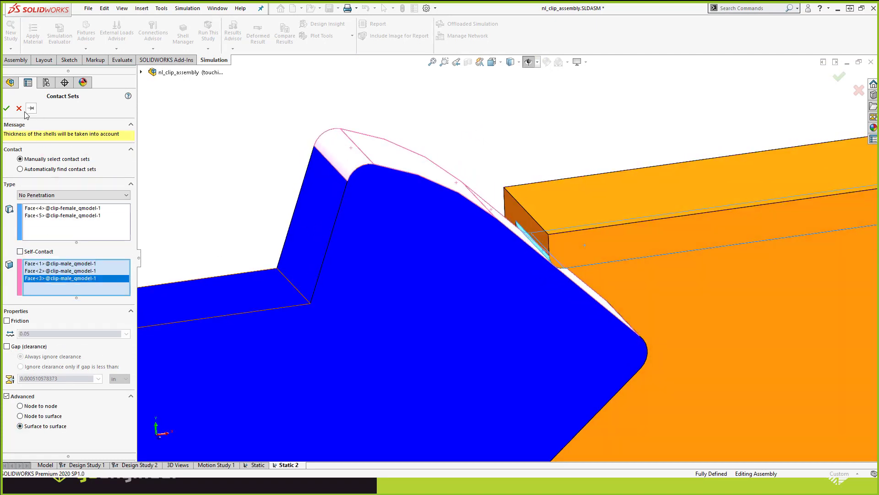
click(8, 108)
In the Static 2 study properties, enable large displacement, choose the Intel Direct Sparse solver and accept them
scroll(472, 237, up, 6)
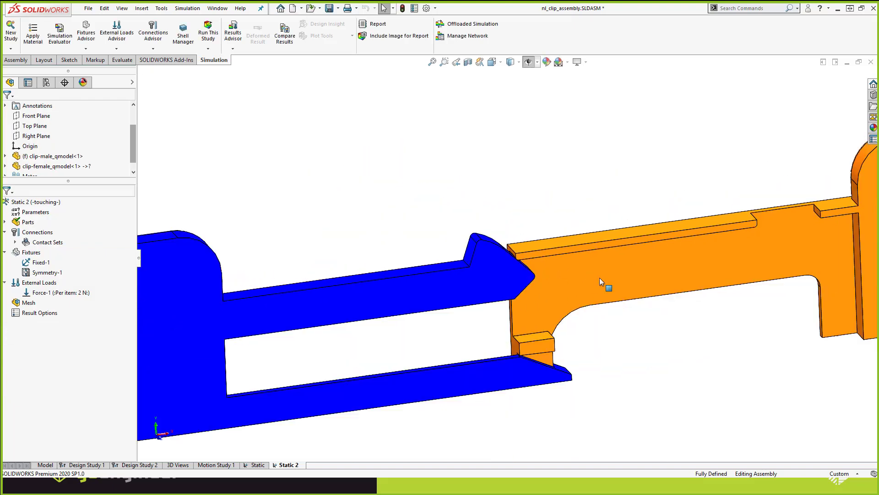
middle_drag(545, 296, 218, 286)
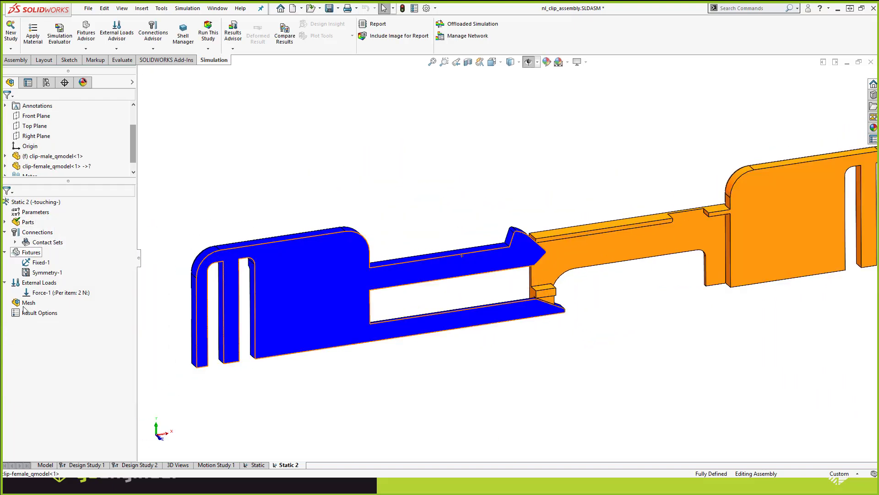
right_click(37, 204)
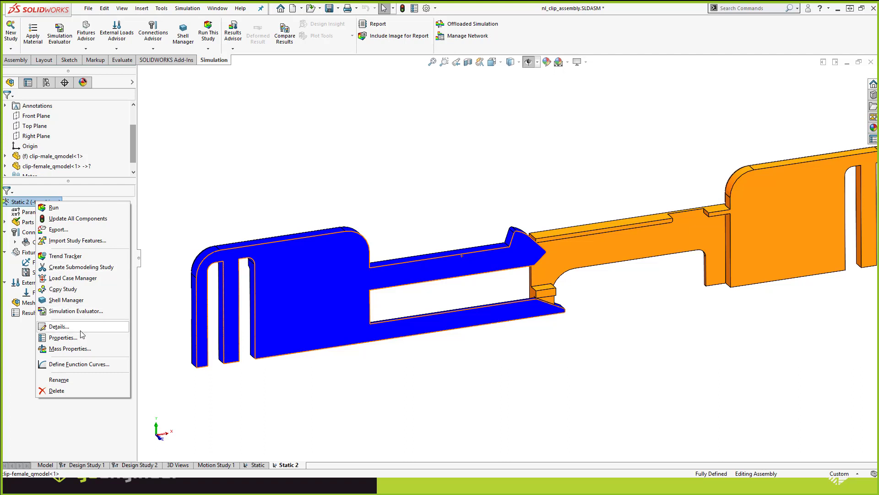
click(62, 337)
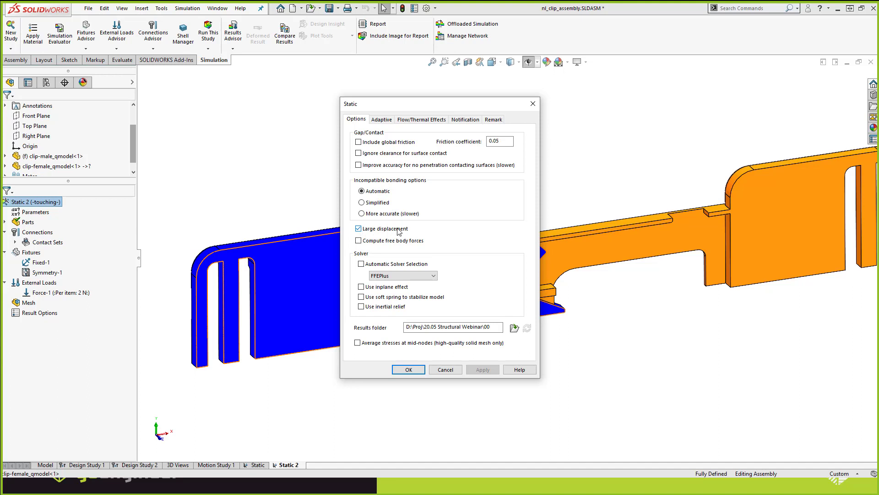
drag(417, 104, 314, 97)
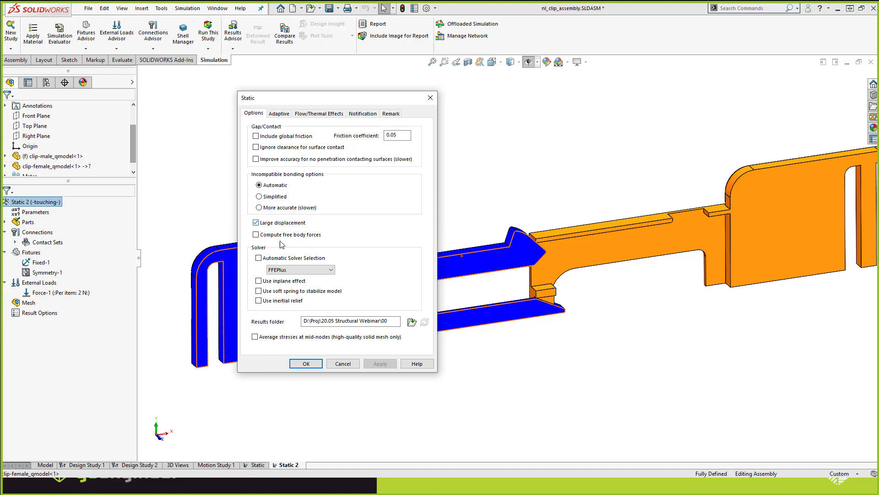
click(301, 269)
click(301, 269)
click(301, 270)
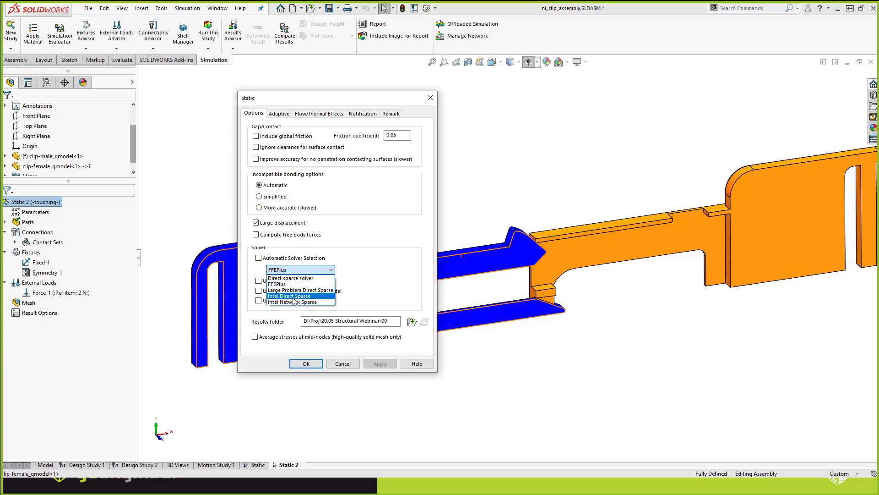
click(293, 296)
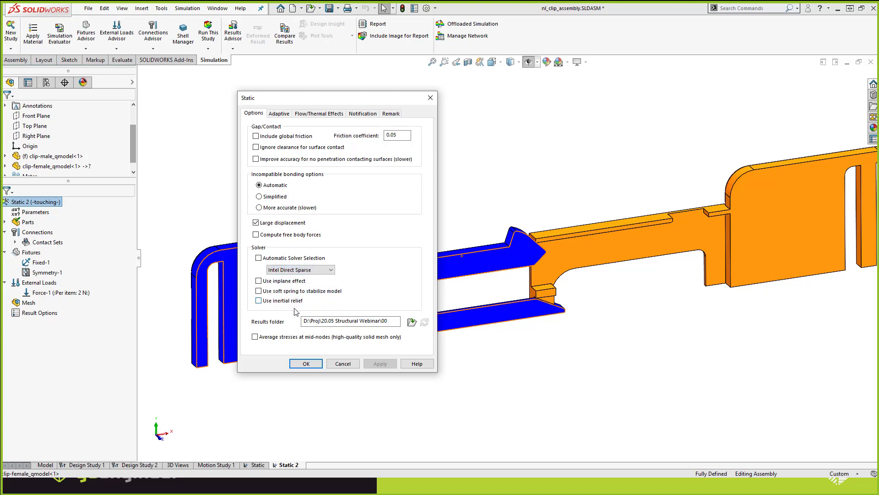
click(306, 363)
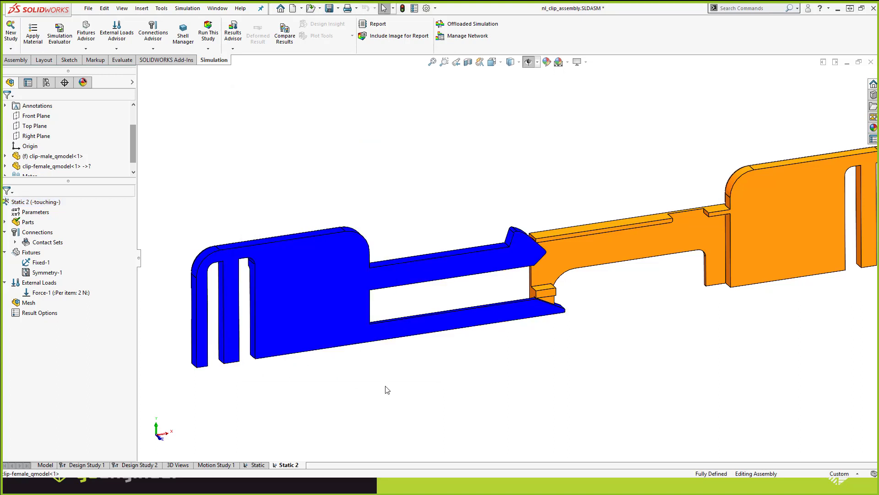
Start a mesh control on two upper contact faces of the male hook and the rounded tip face of the female clip
scroll(457, 284, up, 3)
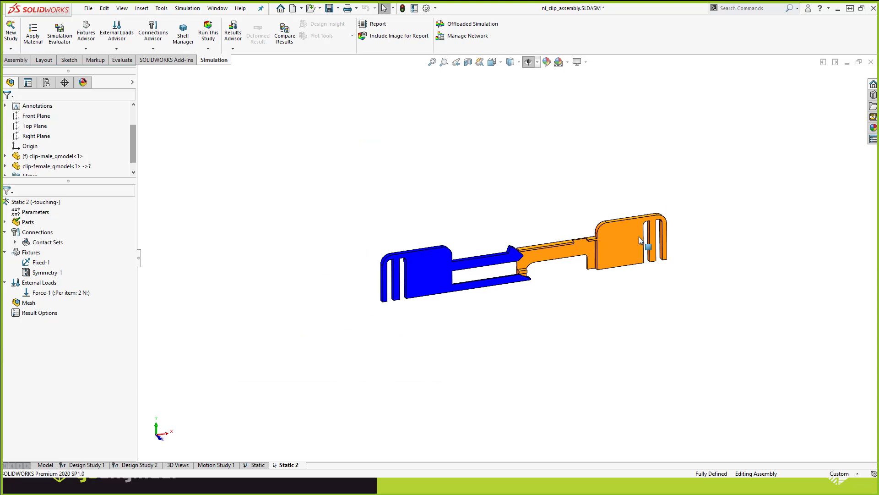
right_click(27, 302)
click(59, 173)
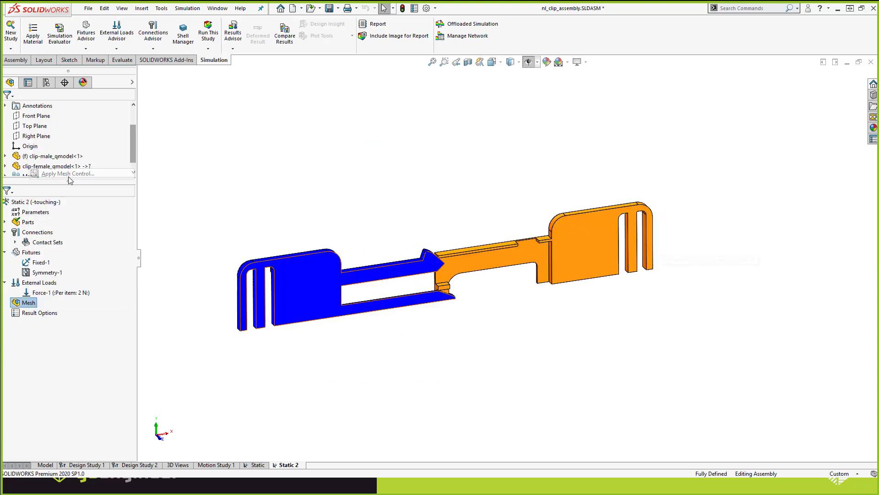
scroll(455, 254, down, 6)
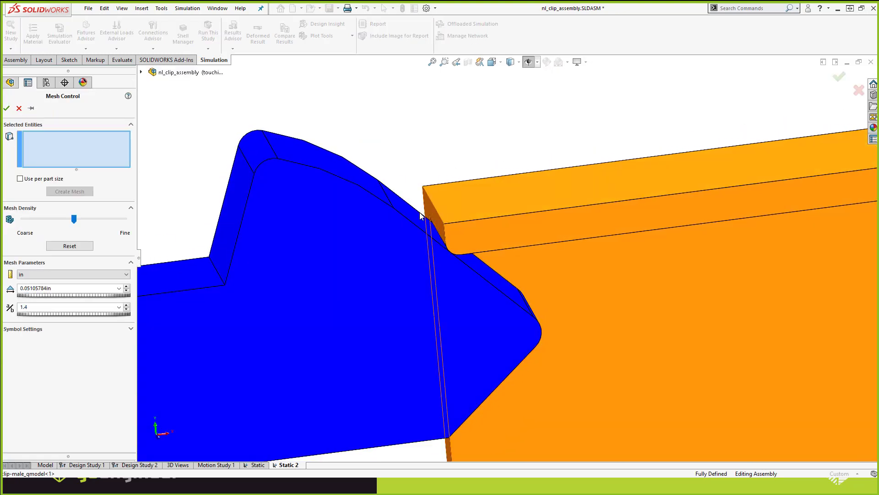
click(458, 261)
click(348, 169)
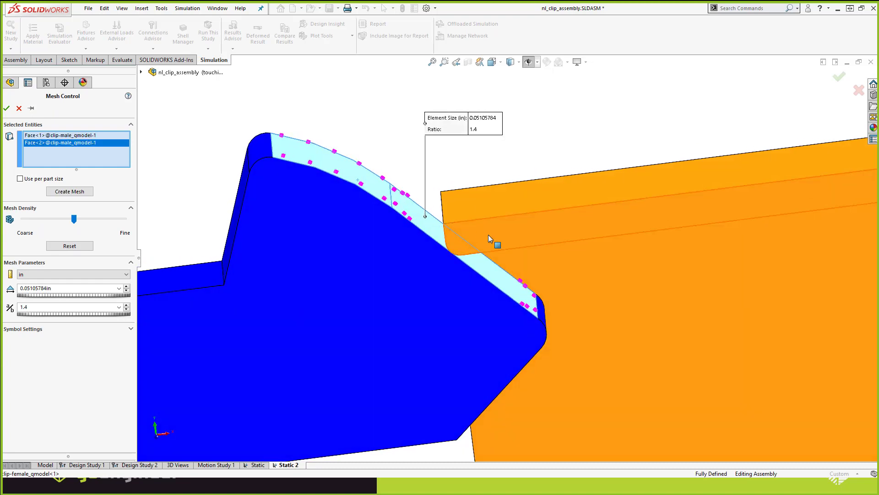
scroll(452, 251, down, 4)
click(452, 279)
scroll(458, 270, up, 5)
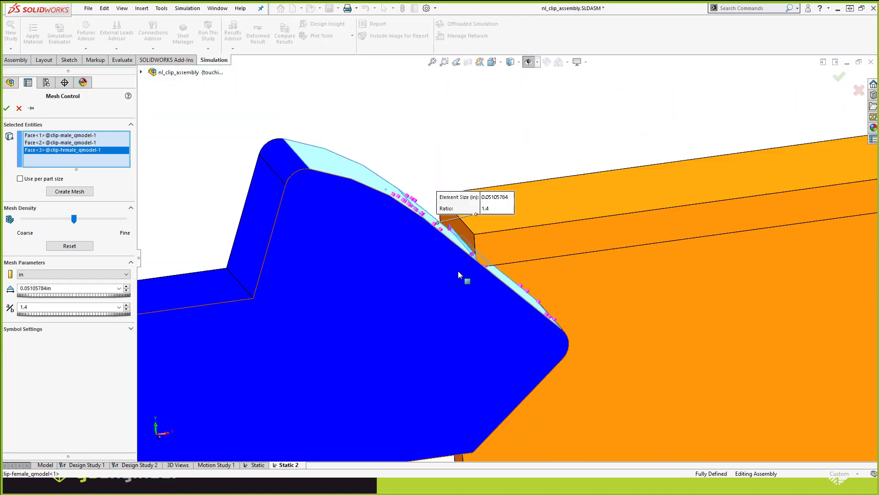
Set the mesh control's element size to 0.05 in and accept it
mouse_move(458, 270)
middle_down()
mouse_move(449, 304)
mouse_move(457, 319)
mouse_move(436, 220)
mouse_move(454, 261)
middle_up()
scroll(453, 261, up, 5)
scroll(369, 287, down, 2)
scroll(339, 292, down, 2)
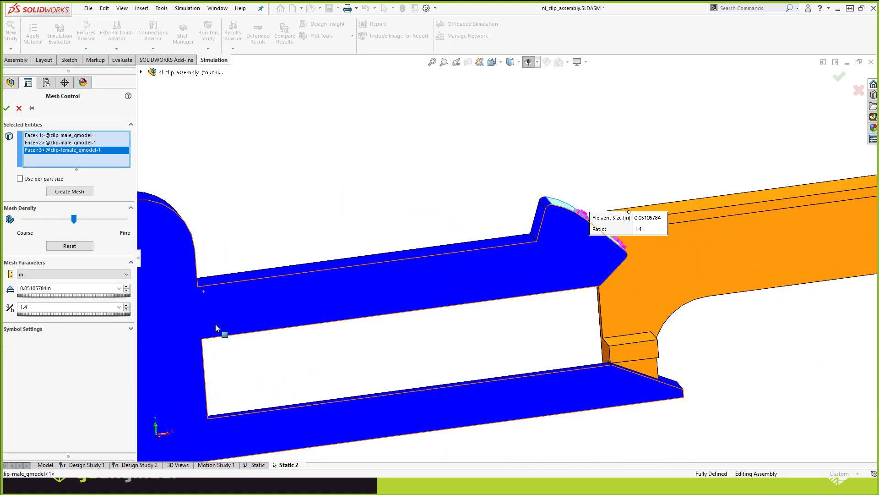
scroll(526, 252, up, 6)
scroll(558, 271, down, 4)
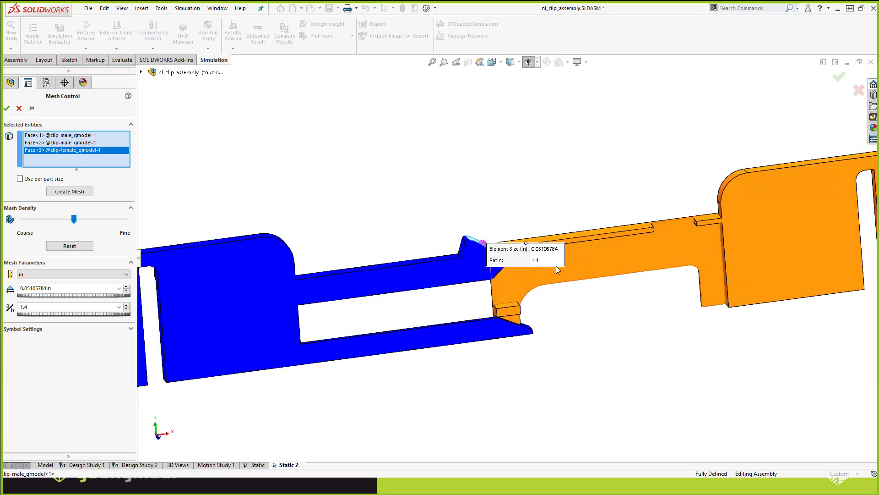
middle_drag(480, 269, 471, 283)
scroll(471, 283, up, 1)
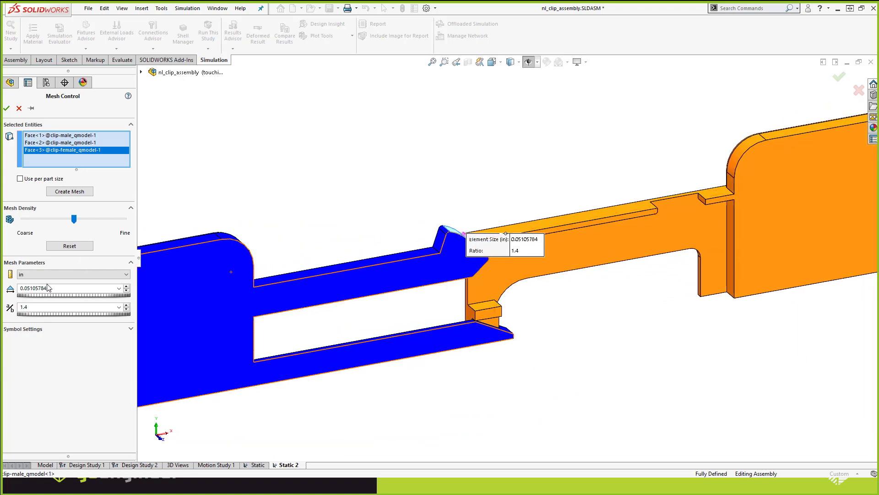
text(0.05)
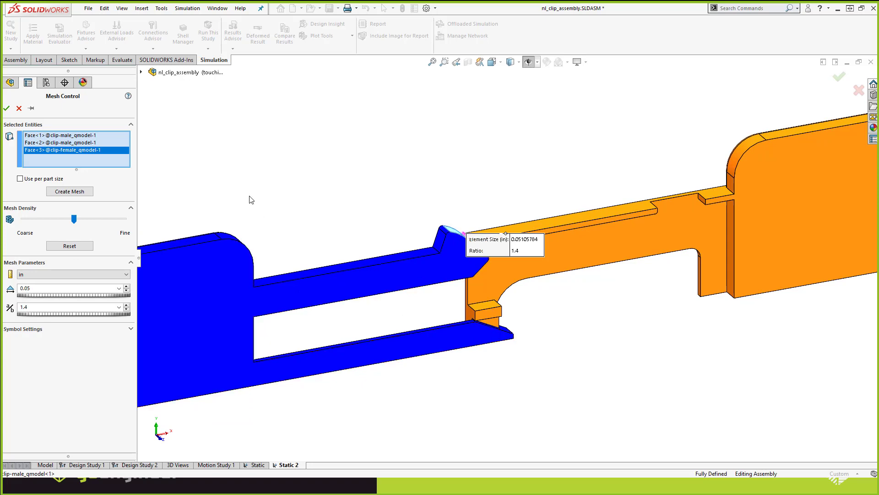
key(Return)
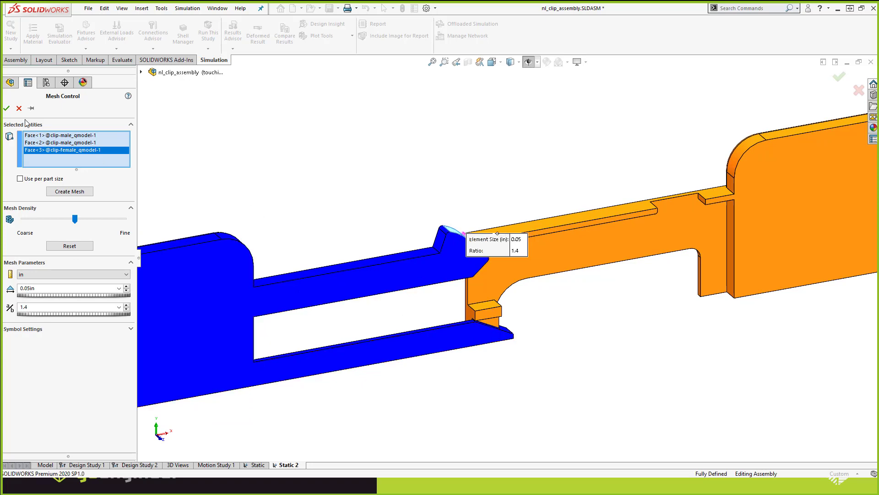
click(8, 109)
Create the mesh for the clip assembly with the default mesh density
right_click(25, 303)
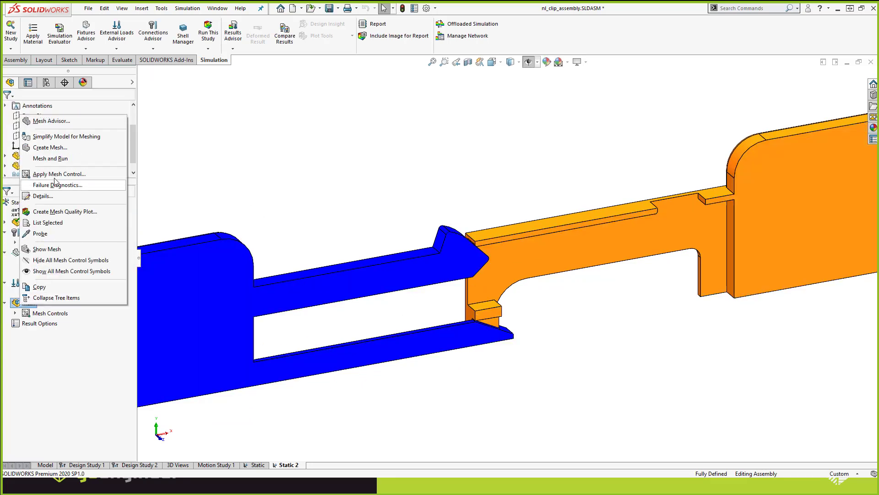
click(50, 147)
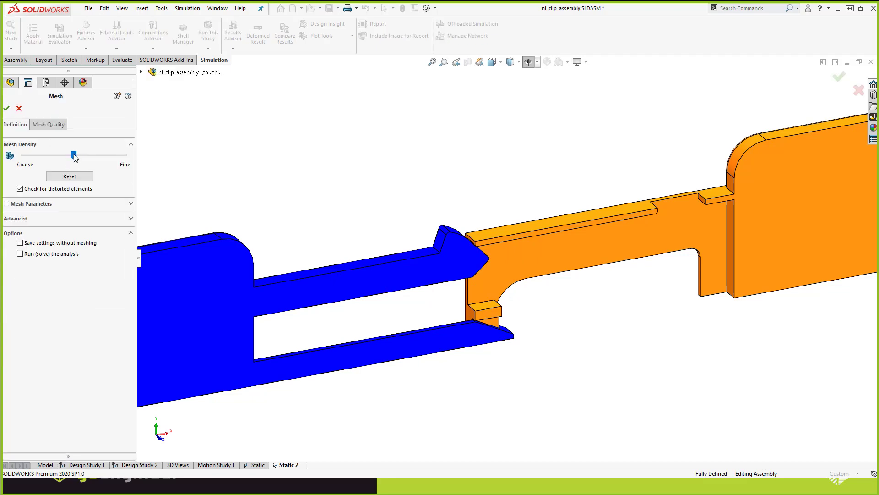
click(7, 109)
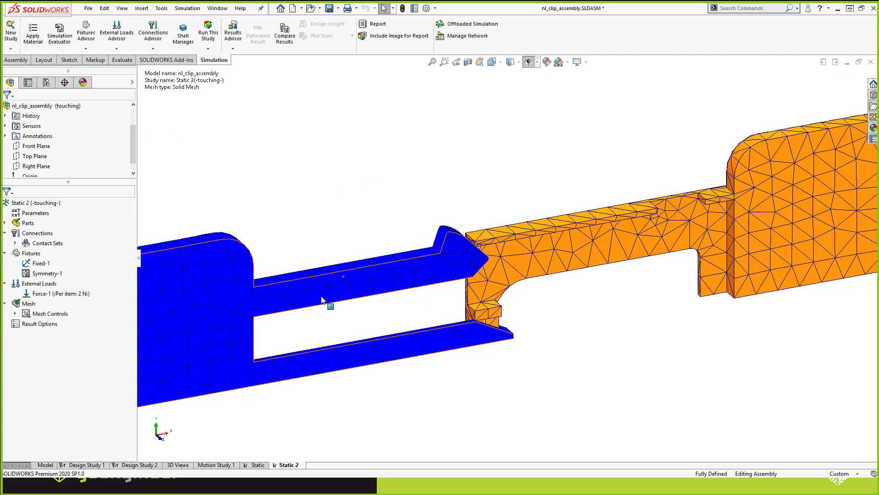
Run the Static 2 study on the meshed clip assembly
scroll(277, 284, down, 3)
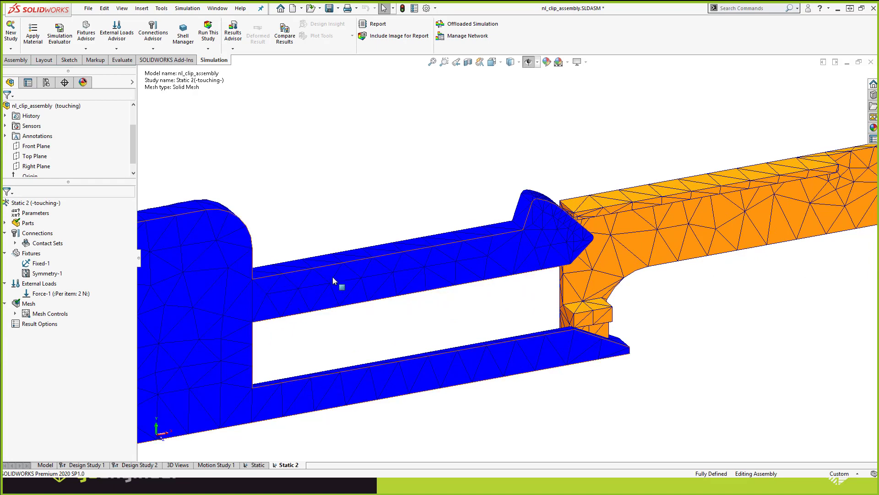
scroll(612, 223, up, 5)
scroll(612, 223, down, 4)
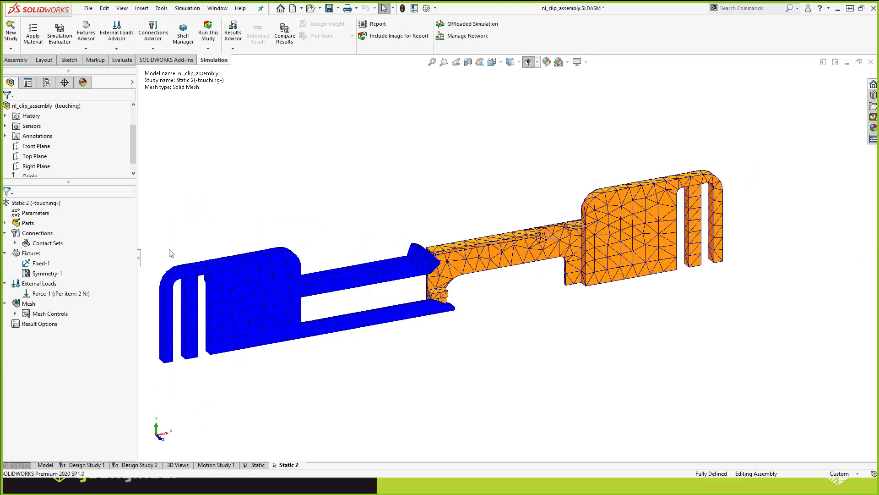
right_click(24, 204)
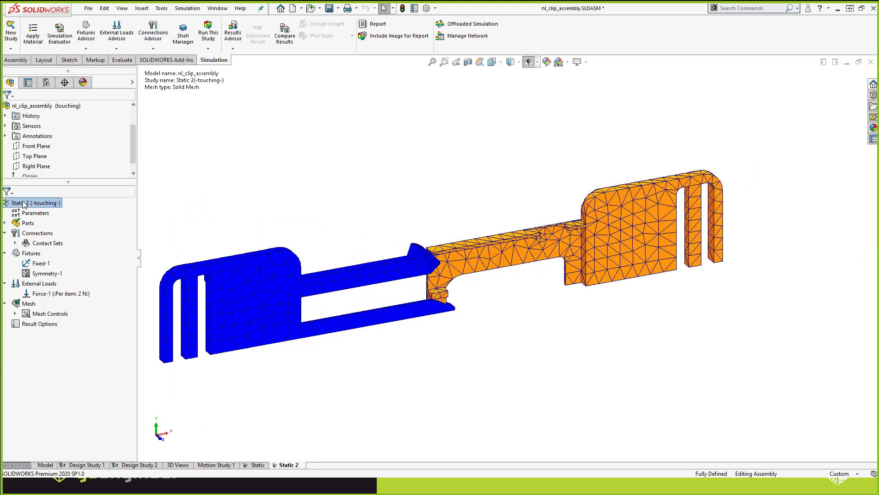
click(39, 208)
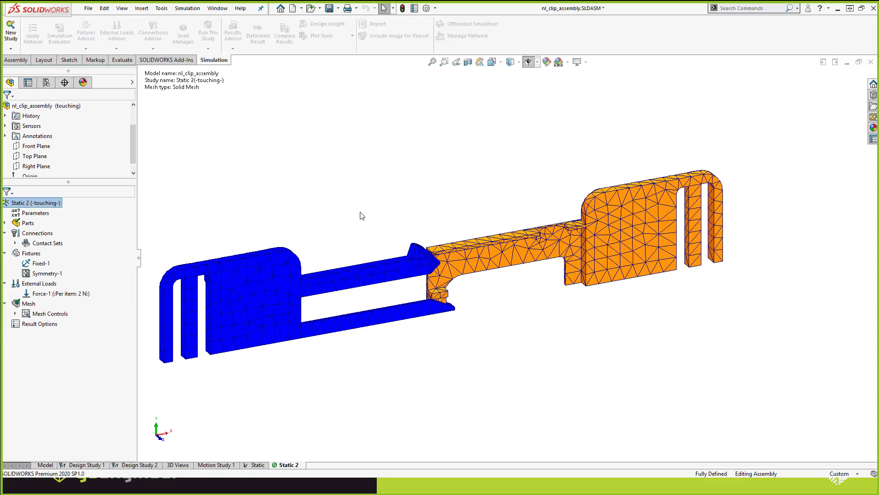
click(487, 282)
drag(441, 209, 353, 125)
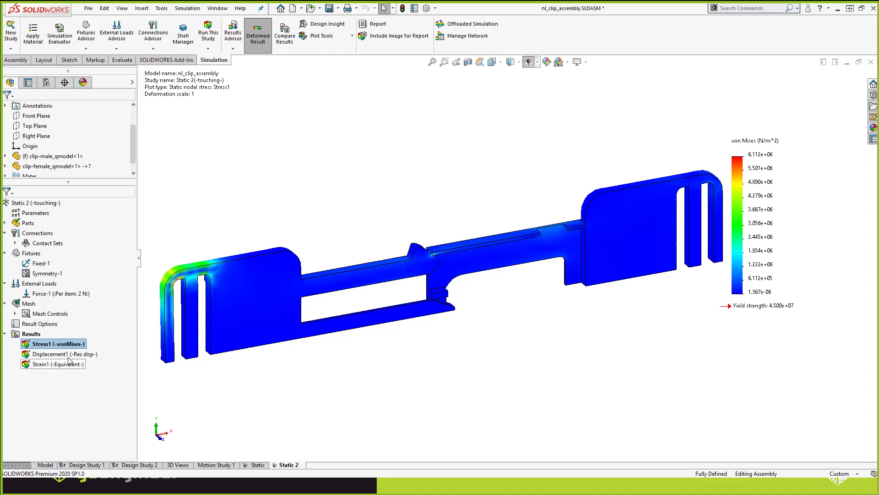
Review the displacement plot and the von Mises stress plot, examining the stress where the male hook touches the female clip
double_click(61, 354)
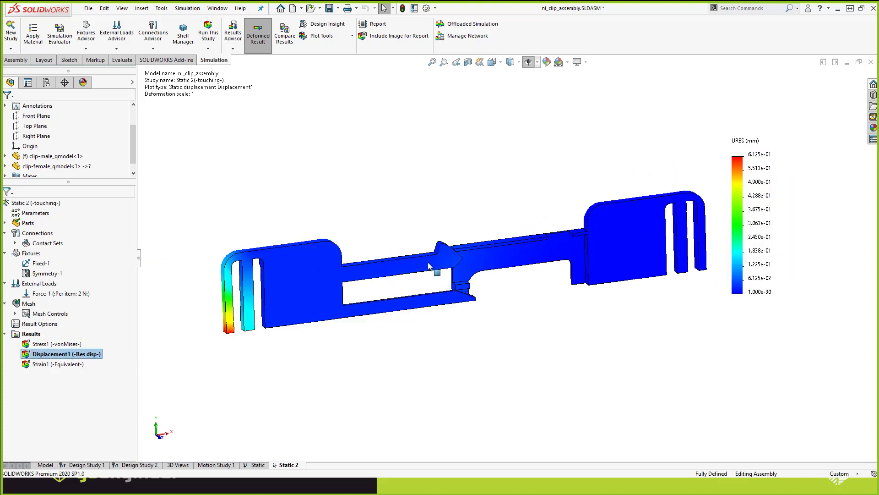
double_click(62, 344)
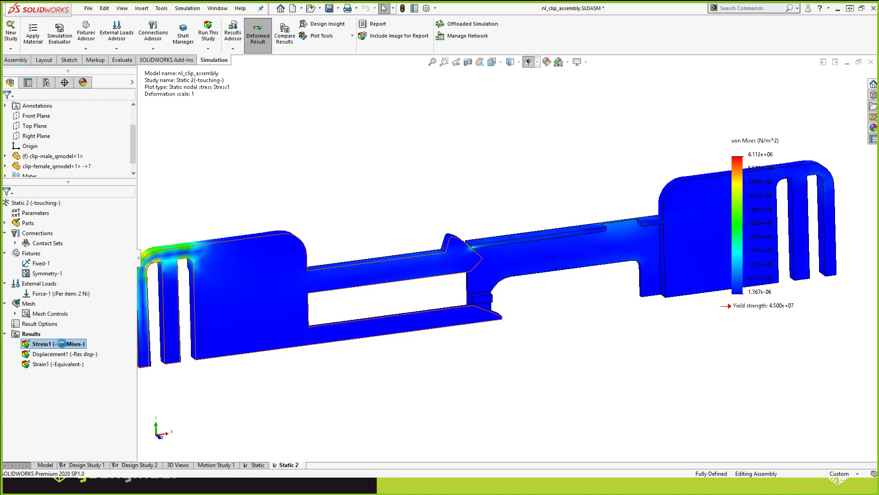
scroll(443, 254, down, 5)
mouse_move(448, 252)
middle_down()
mouse_move(434, 226)
mouse_move(435, 272)
mouse_move(441, 261)
middle_up()
scroll(443, 253, down, 4)
scroll(441, 262, up, 1)
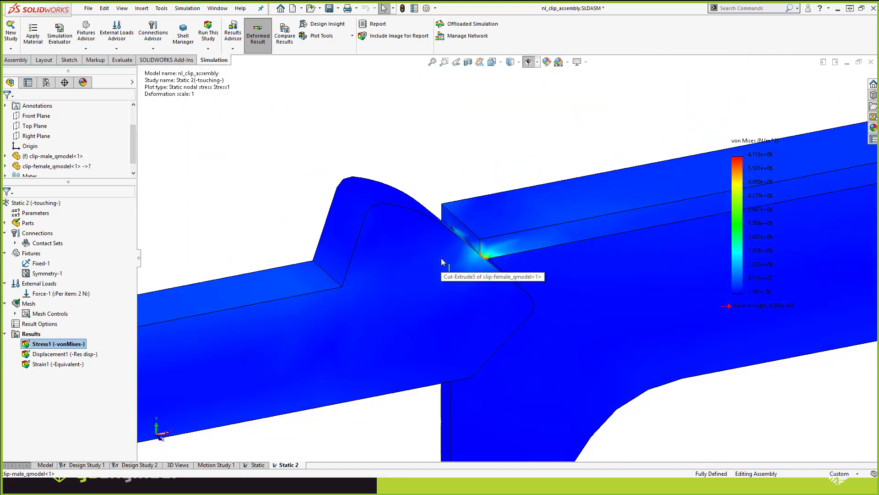
Edit the existing force on the male clip's face and set it to 5 N per item, normal to the face
scroll(393, 247, up, 3)
scroll(393, 246, up, 3)
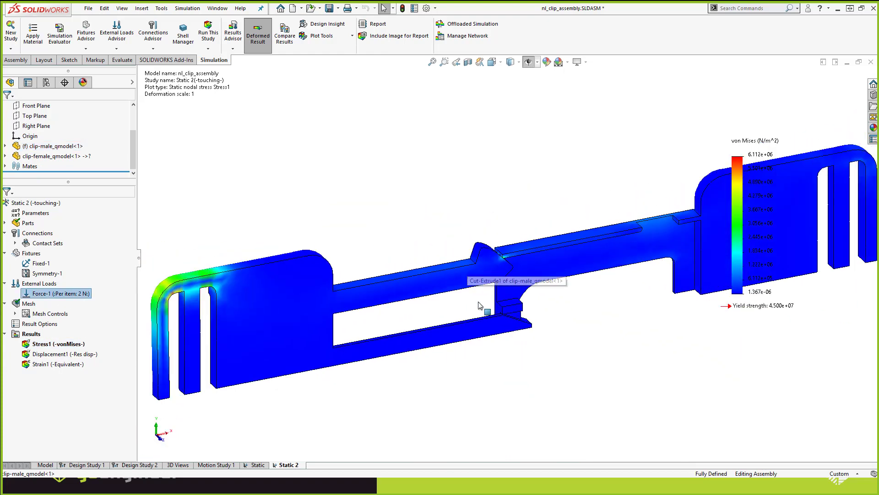
scroll(184, 314, down, 3)
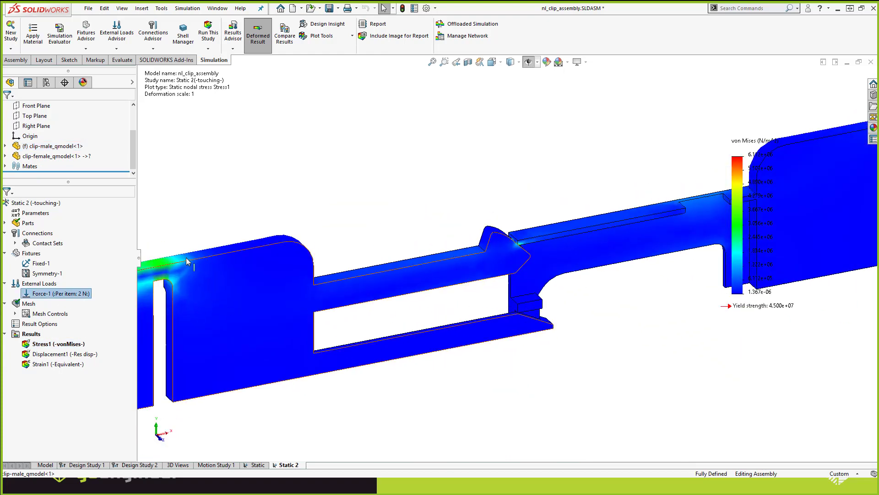
right_click(74, 294)
click(92, 301)
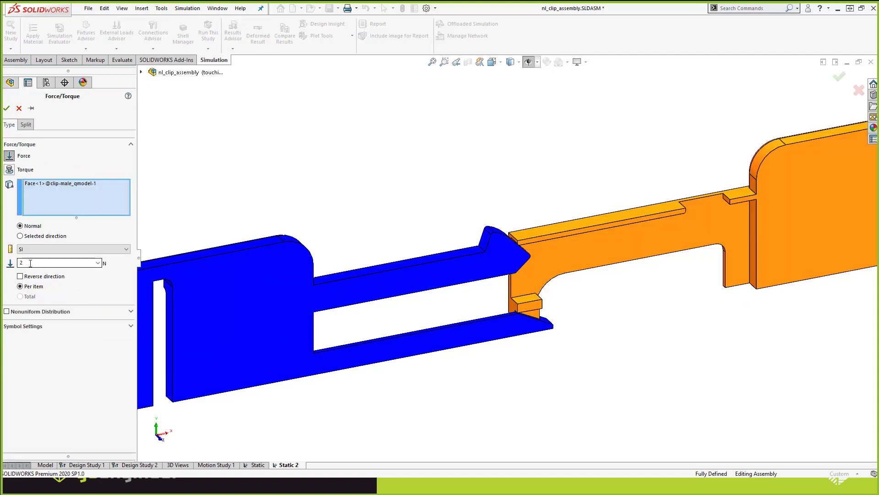
double_click(31, 264)
click(7, 108)
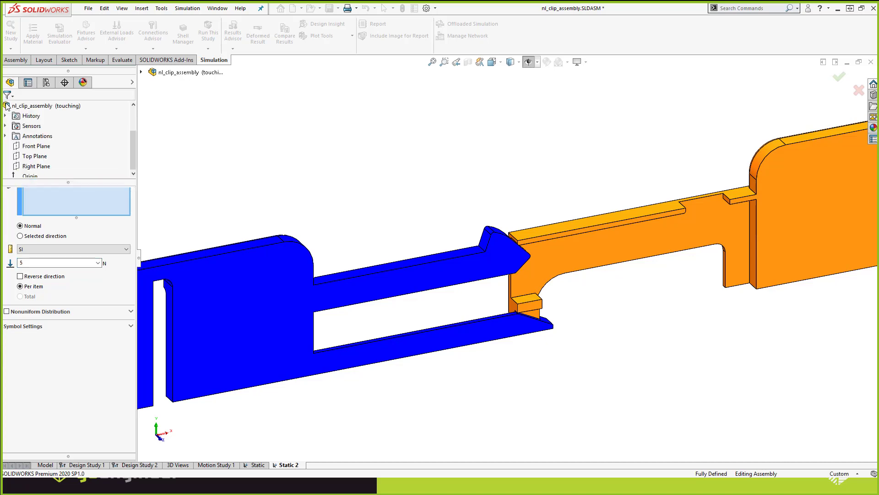
Rerun the Static 2 study with the updated force, agree to the solver restart, and close the solver messages
right_click(46, 203)
click(44, 226)
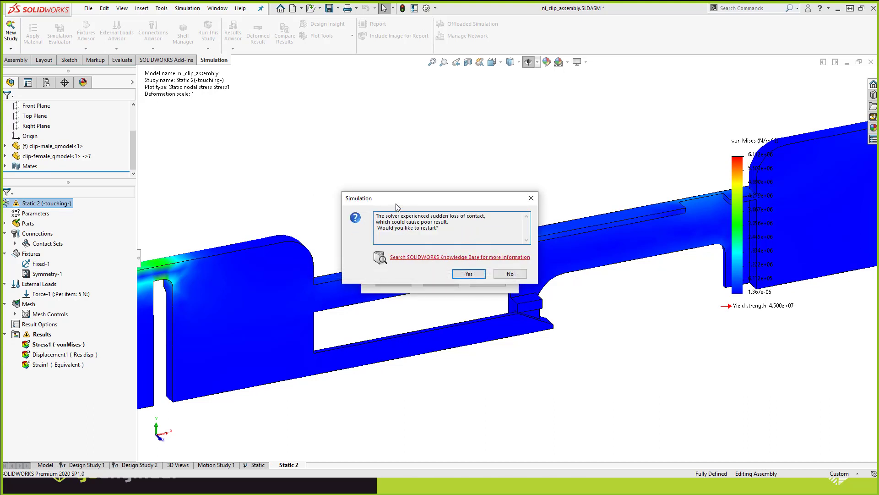
drag(396, 204, 394, 130)
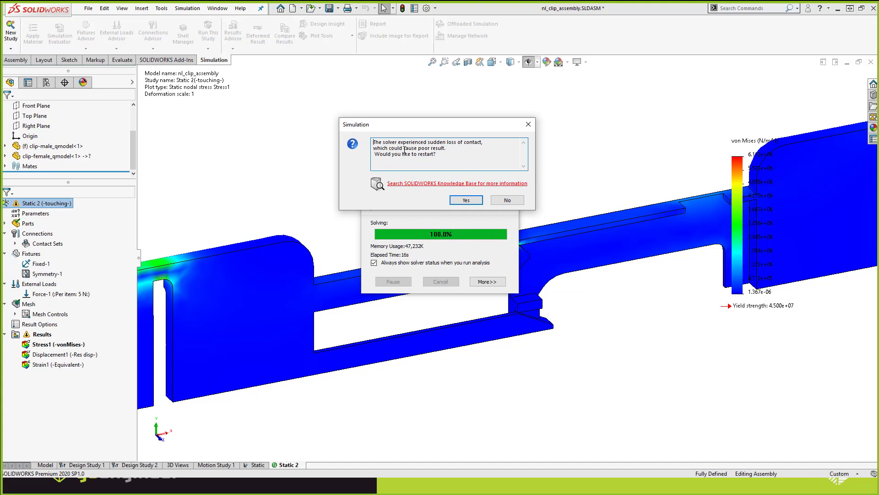
click(463, 200)
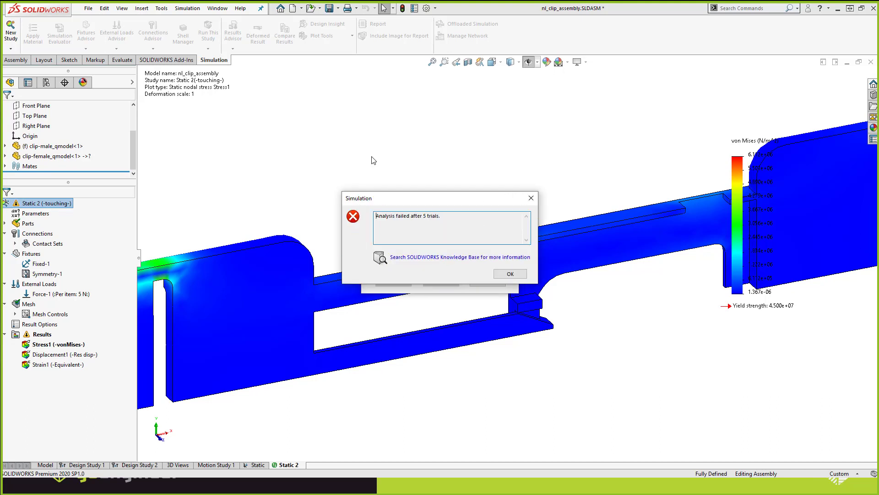
drag(442, 218, 378, 218)
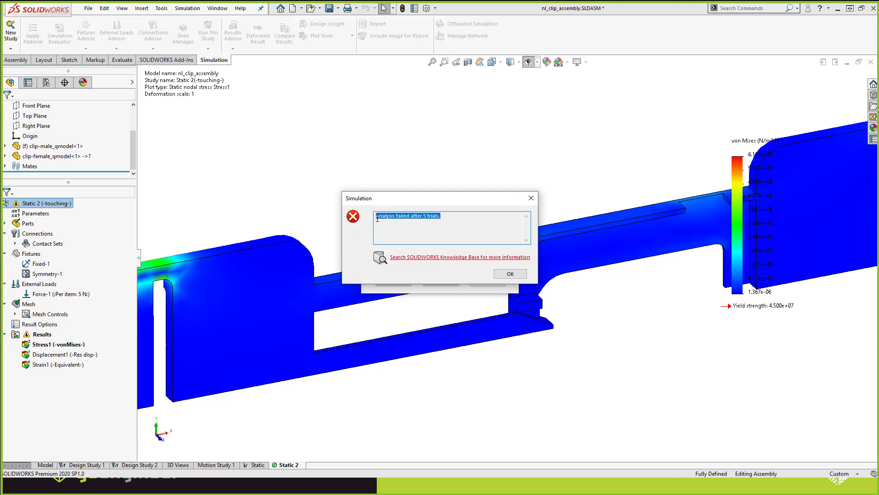
click(510, 274)
click(507, 276)
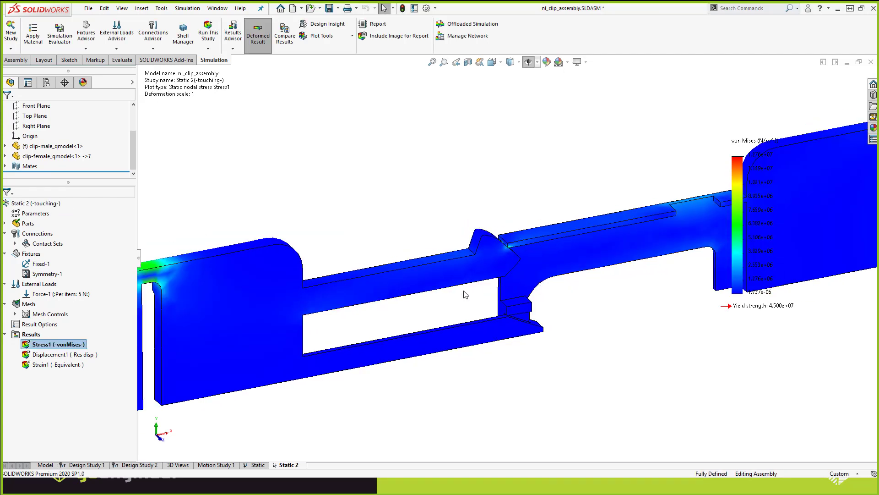
Examine the von Mises stress plot over the whole clip and around the contact between the male hook and female clip
key(f)
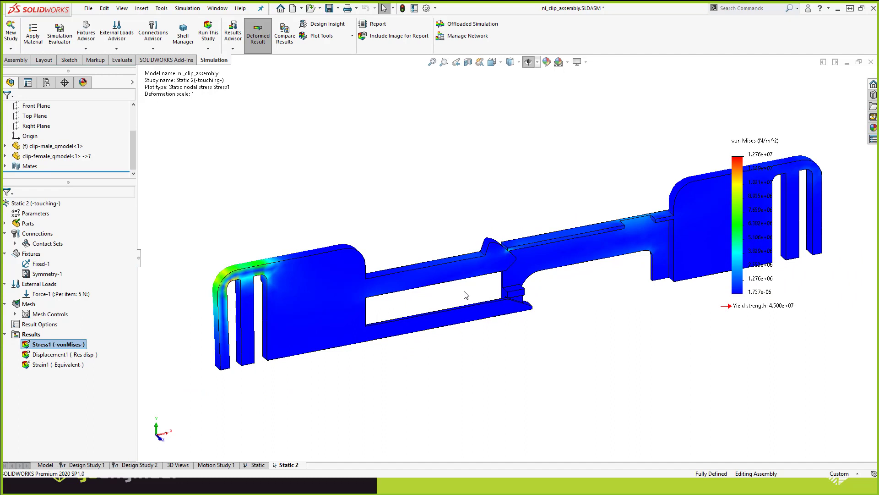
scroll(467, 295, down, 3)
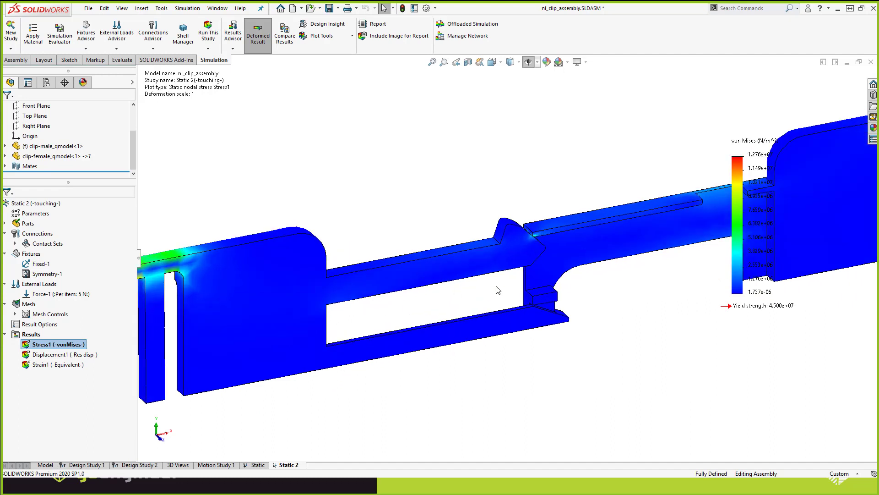
scroll(498, 290, up, 2)
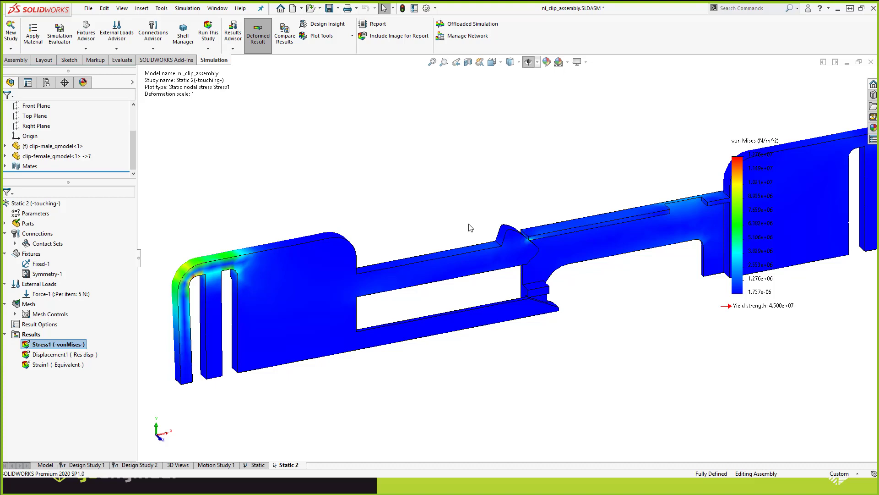
scroll(522, 287, up, 2)
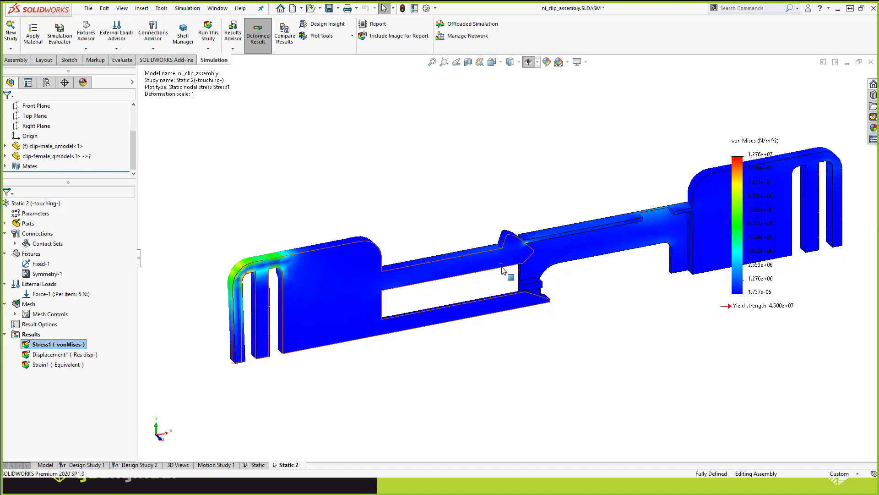
scroll(520, 290, down, 6)
middle_drag(520, 291, 423, 185)
scroll(448, 202, up, 6)
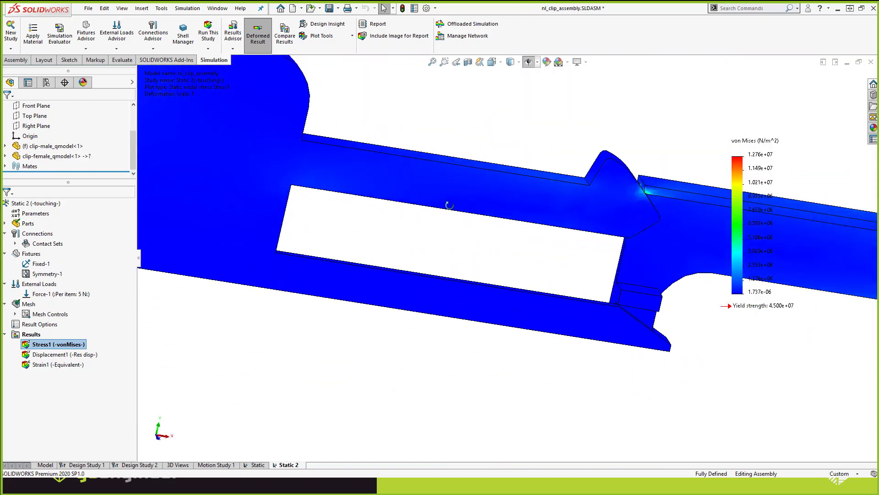
middle_drag(577, 244, 562, 215)
scroll(561, 214, up, 4)
scroll(558, 213, down, 4)
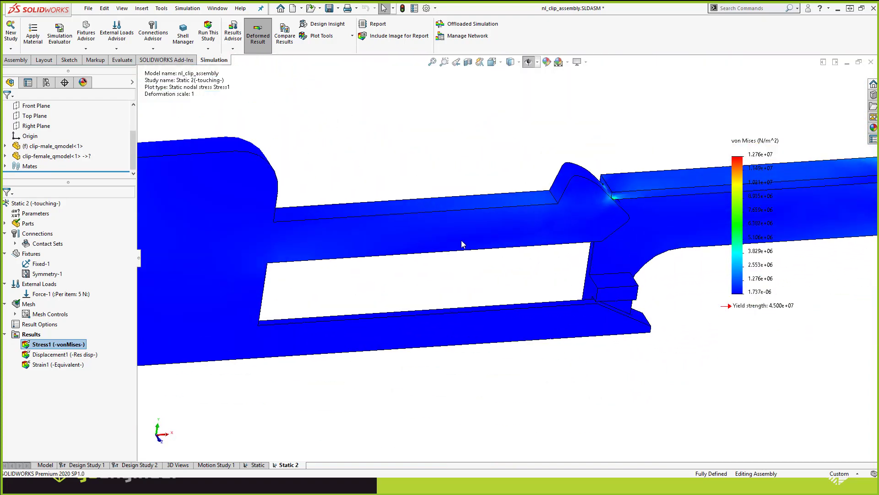
scroll(487, 269, down, 2)
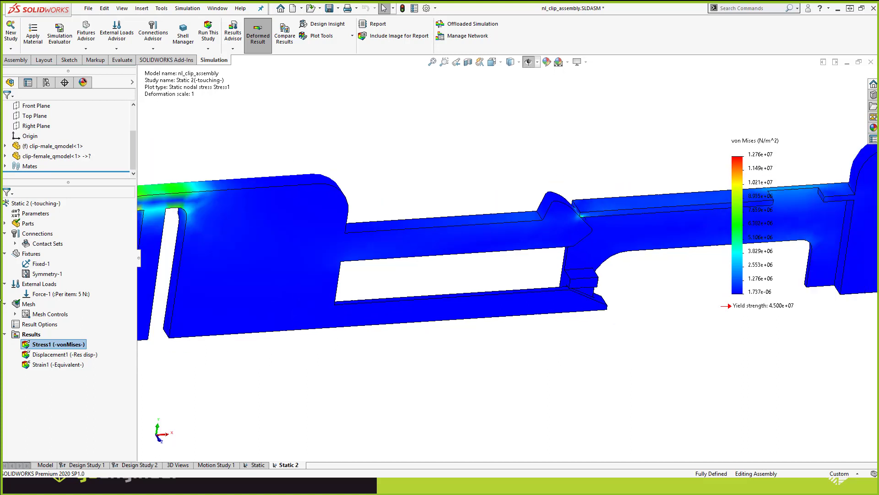
Review the Static 2 study's solver and soft-spring stabilization options and accept them as they are
click(68, 295)
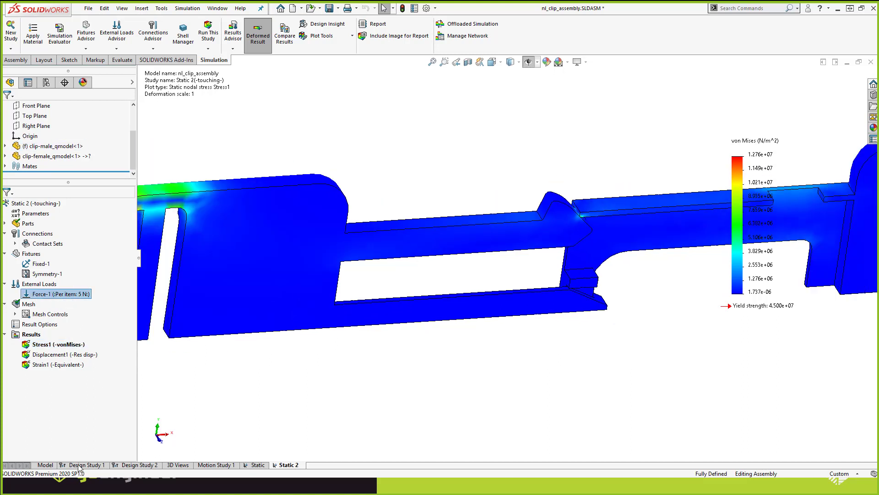
right_click(36, 202)
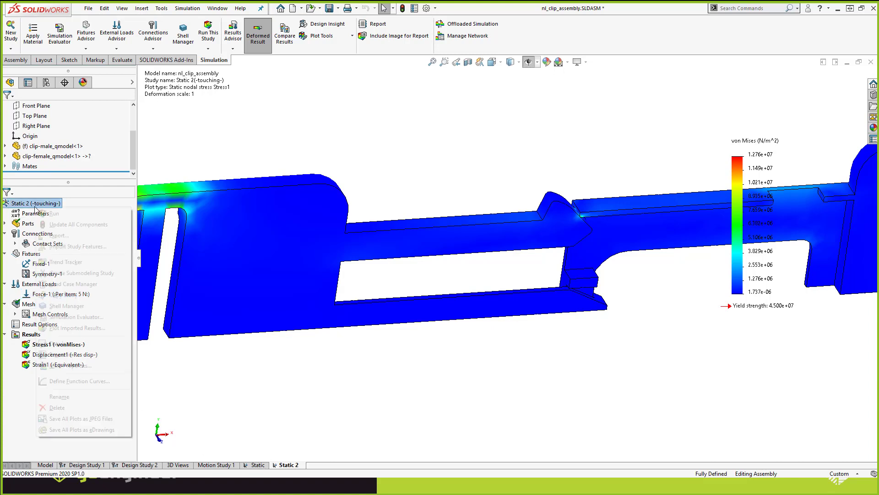
click(76, 355)
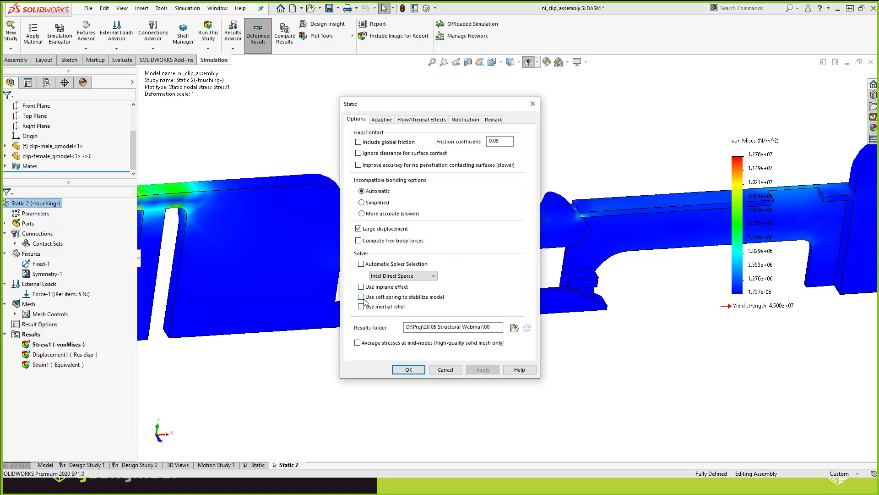
click(406, 369)
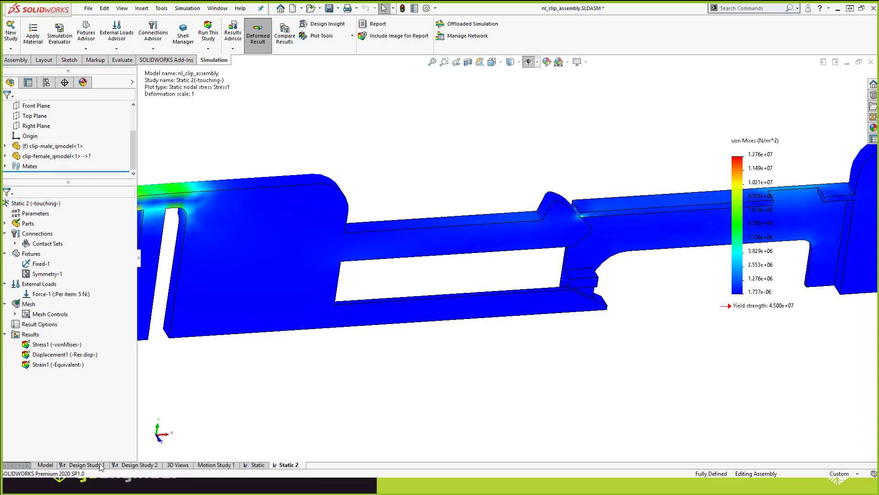
Show the displacement plot for Scenario 1 of Design Study 1 and examine the contact between hook and female clip
click(86, 465)
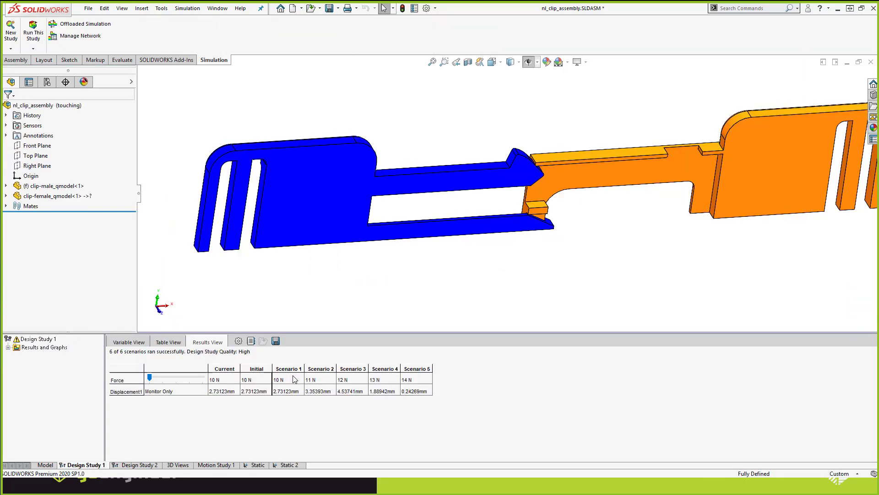
click(292, 369)
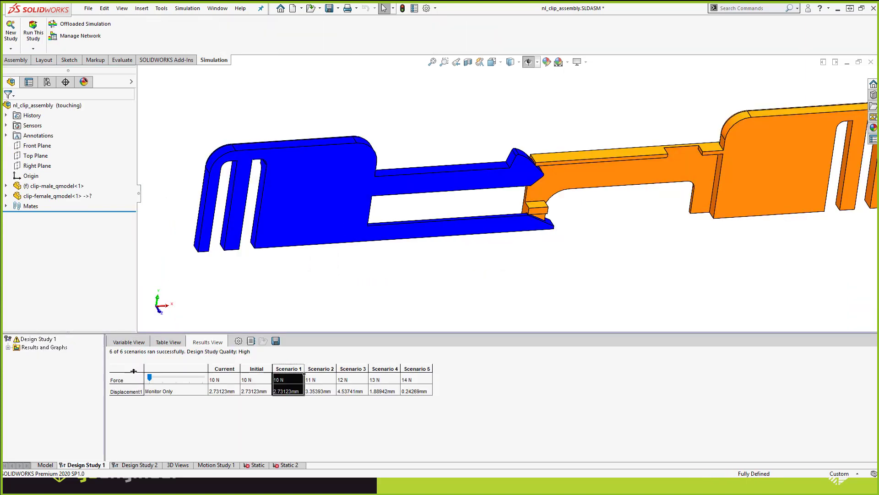
double_click(19, 350)
click(45, 356)
scroll(531, 171, down, 6)
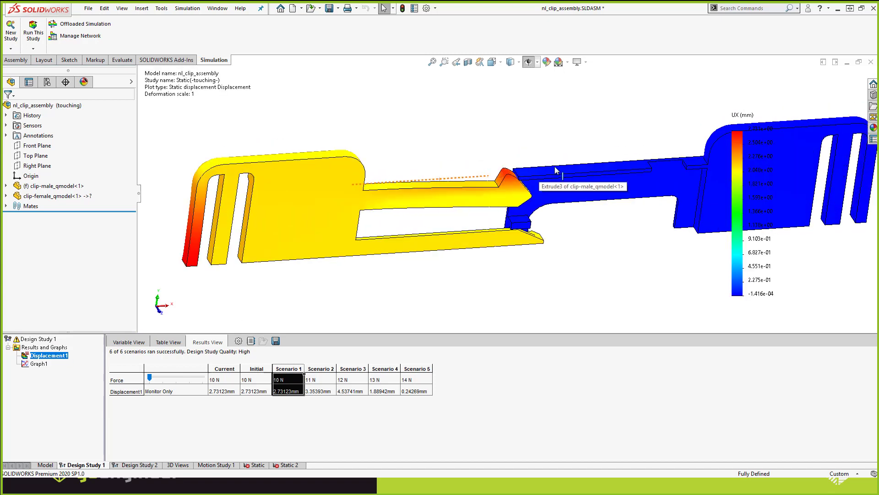
scroll(483, 203, down, 5)
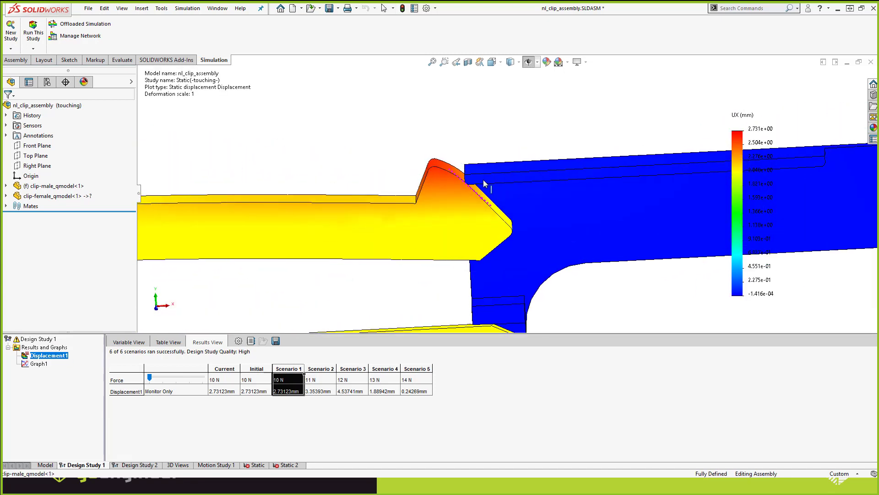
scroll(458, 187, down, 2)
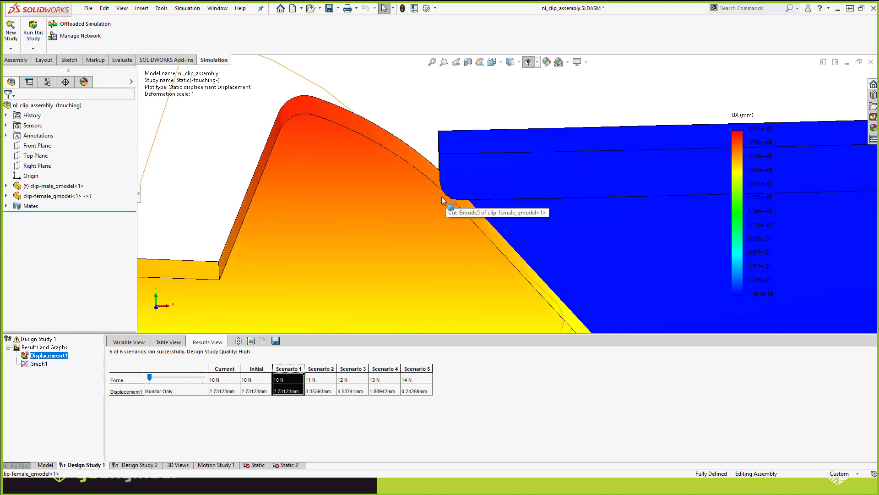
Compare the displacement plots of Scenarios 2, 3 and 4 in Design Study 1, and view the study's graph
click(314, 370)
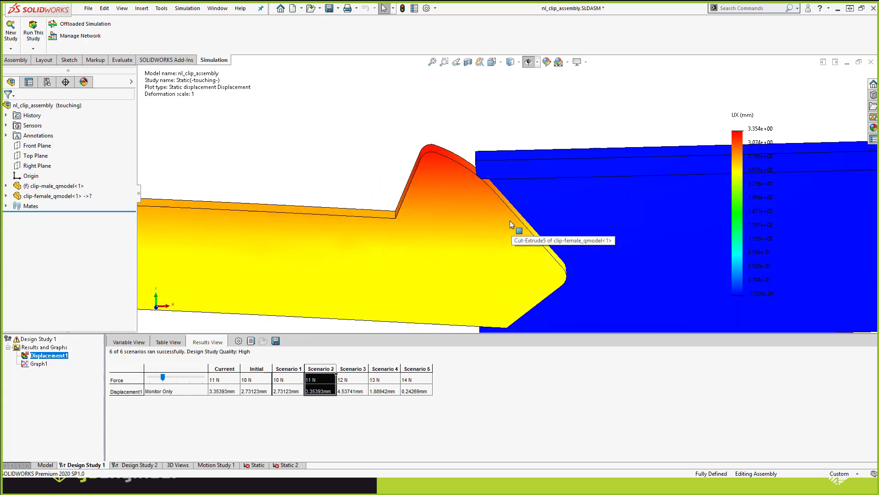
click(357, 368)
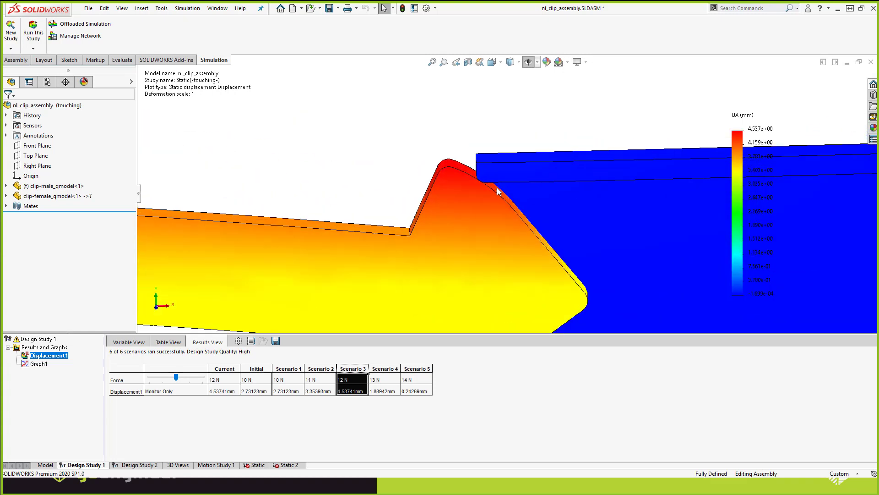
scroll(498, 191, up, 3)
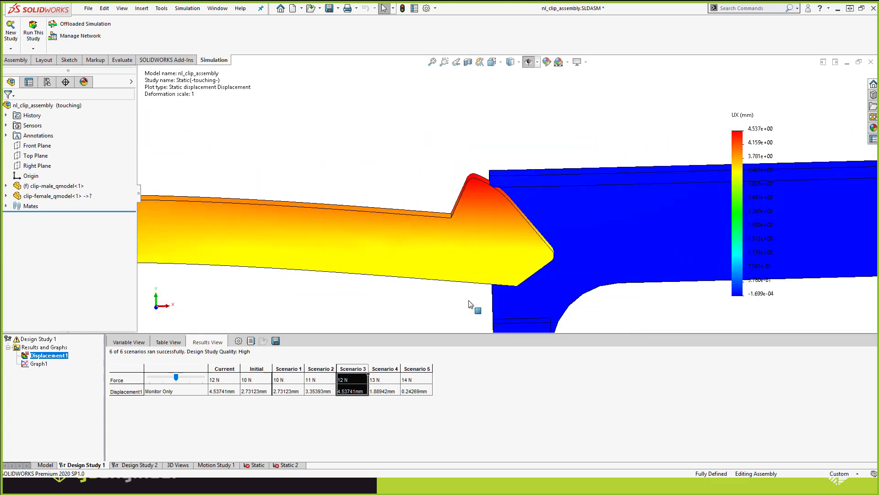
click(380, 368)
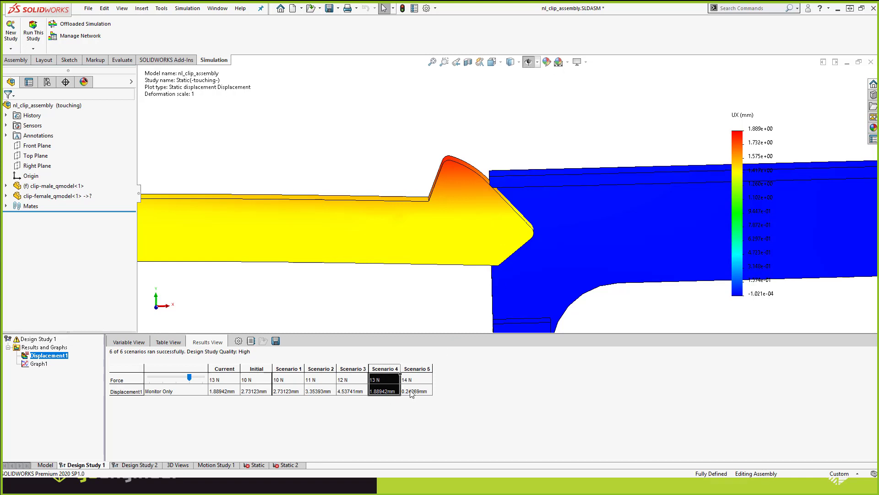
double_click(38, 364)
click(215, 8)
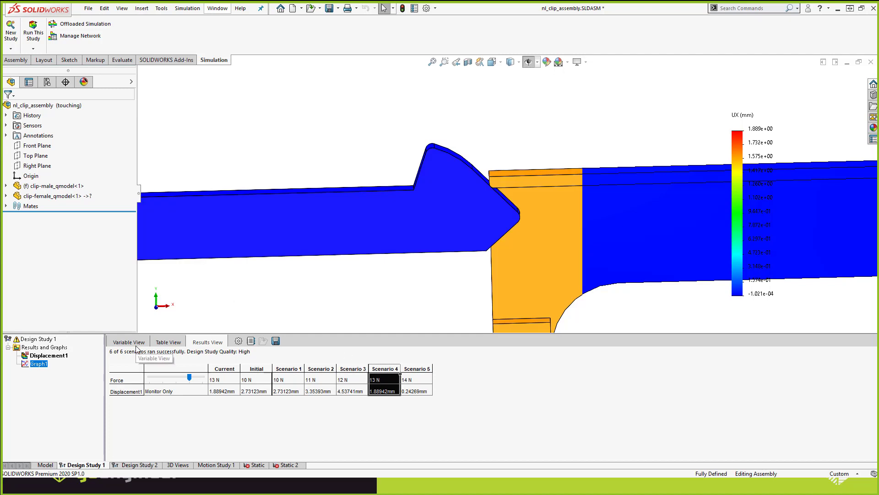
Activate Scenario 4 of Design Study 2, the 12.3 N case, and review the study's displacement history graph
click(123, 465)
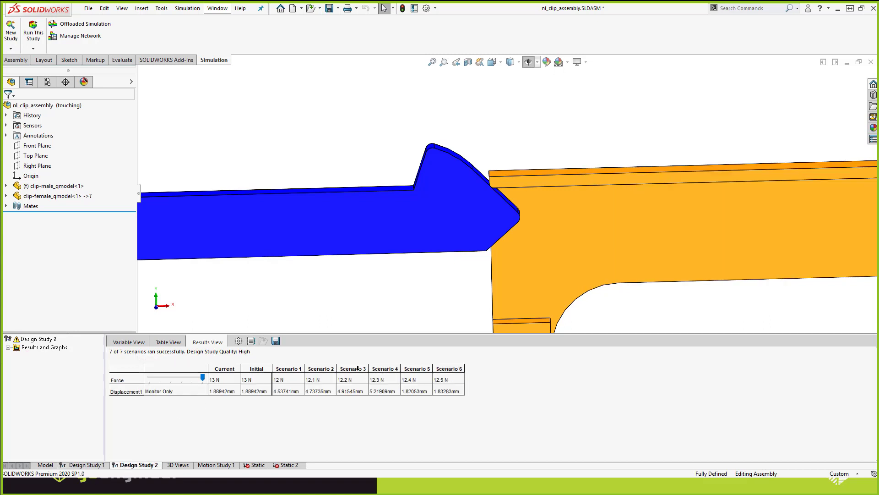
click(386, 367)
double_click(15, 348)
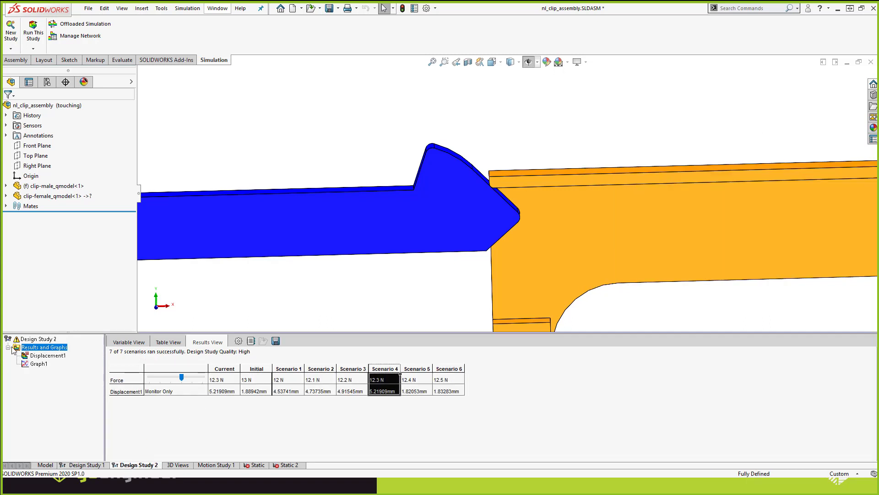
click(30, 364)
double_click(30, 365)
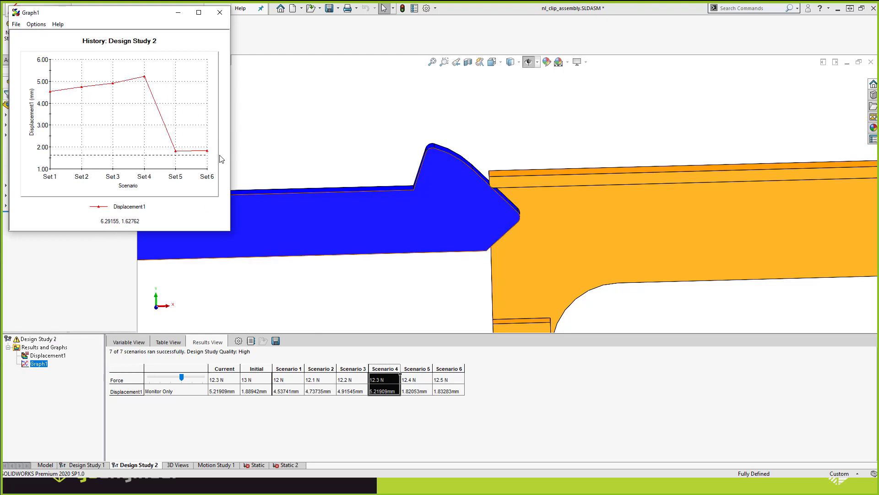
click(219, 13)
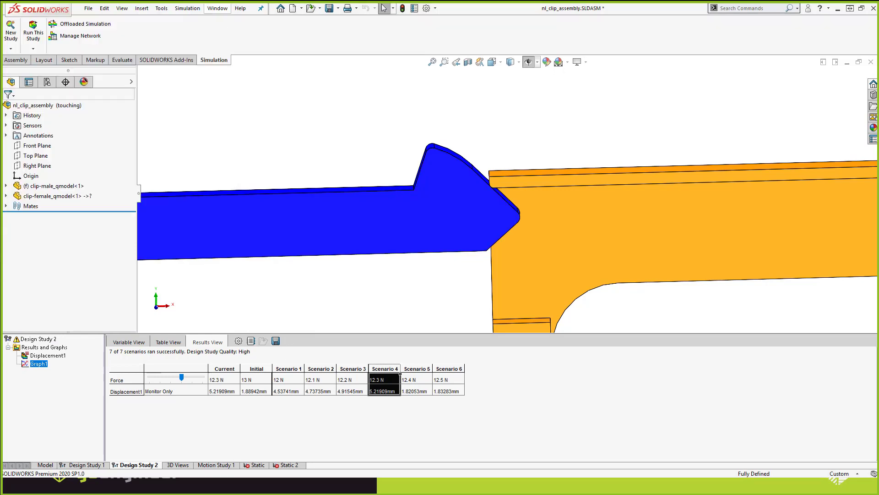
Switch to the PowerPoint slide show and go through the slides from the scenario displacement graph to the nonlinear reaction force plot
key(alt+Tab)
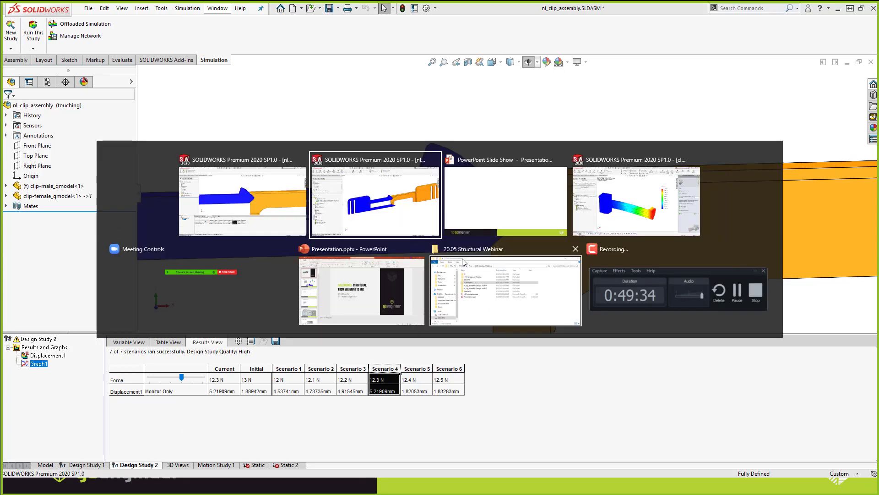
click(532, 208)
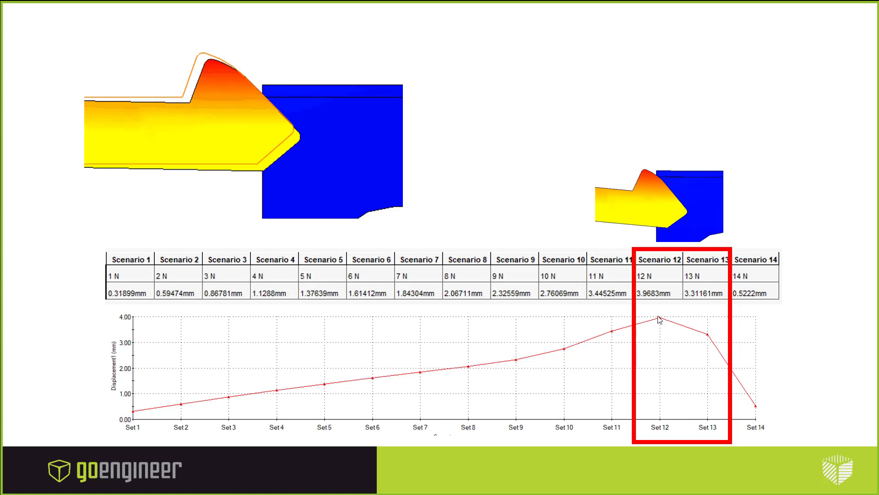
key(Right)
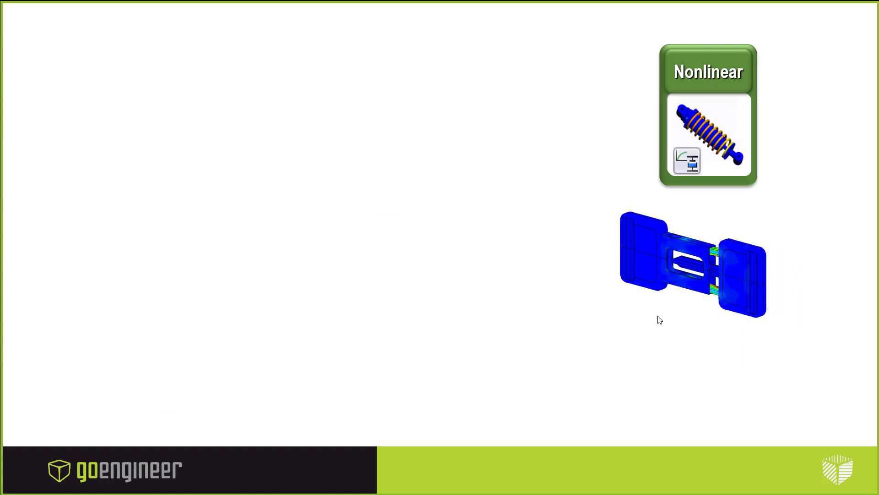
key(Right)
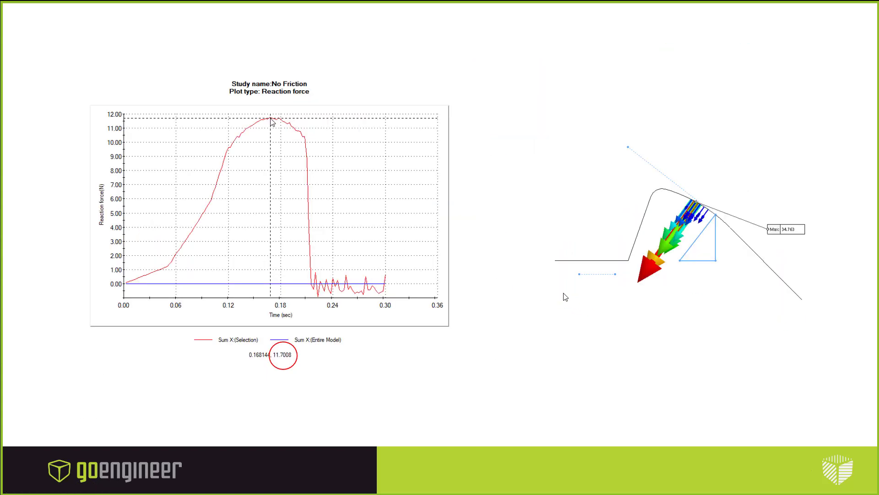
Switch to the nl_clip_assembly-00 window in SOLIDWORKS and create a new Nonlinear study with the default name
key(alt+Tab)
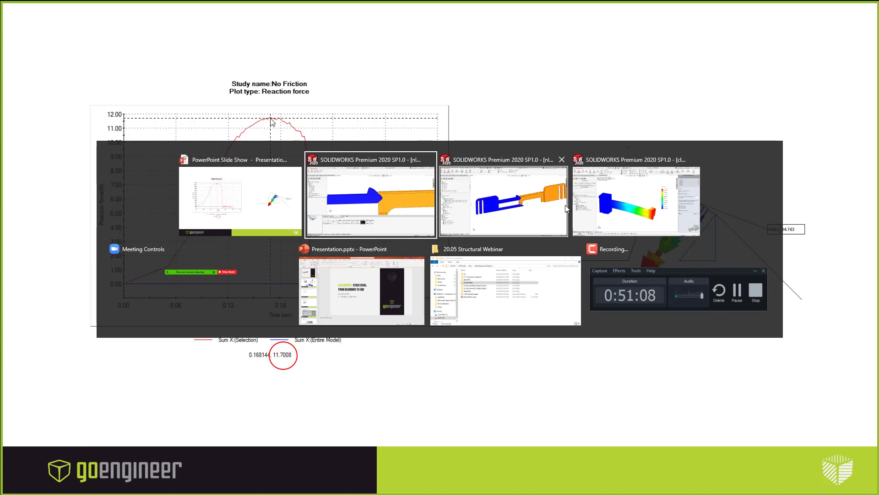
click(515, 206)
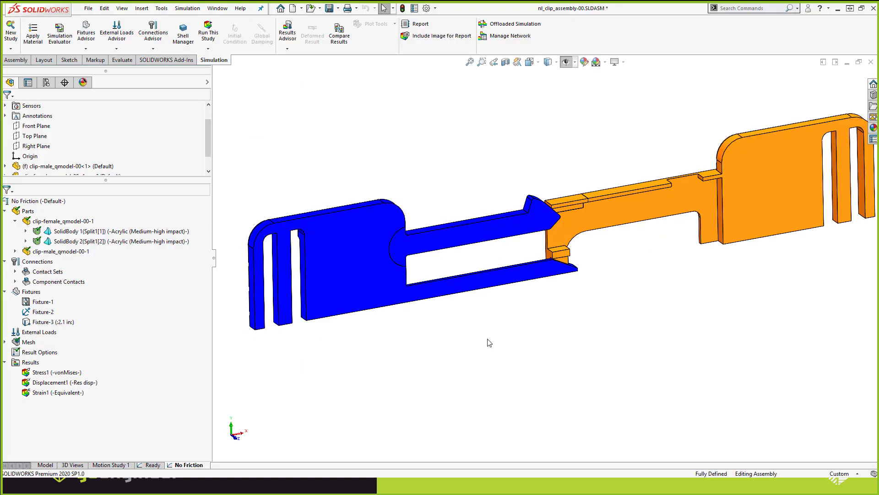
middle_drag(481, 359, 460, 180)
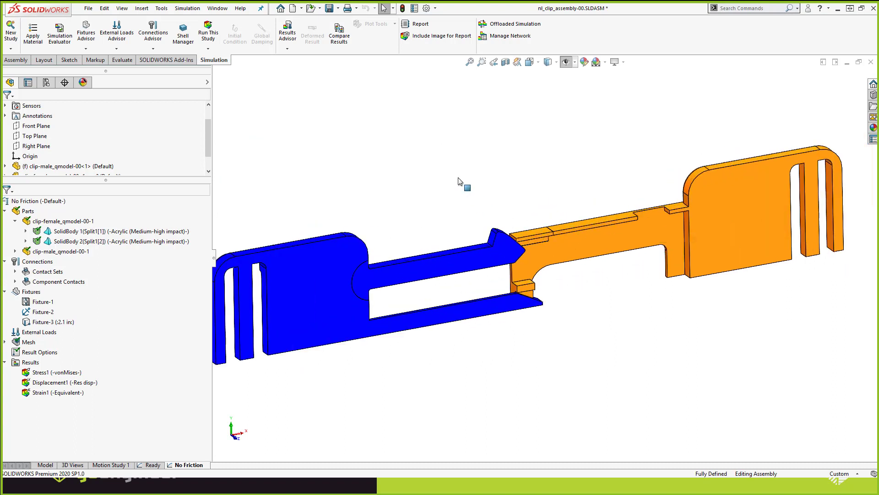
key(f)
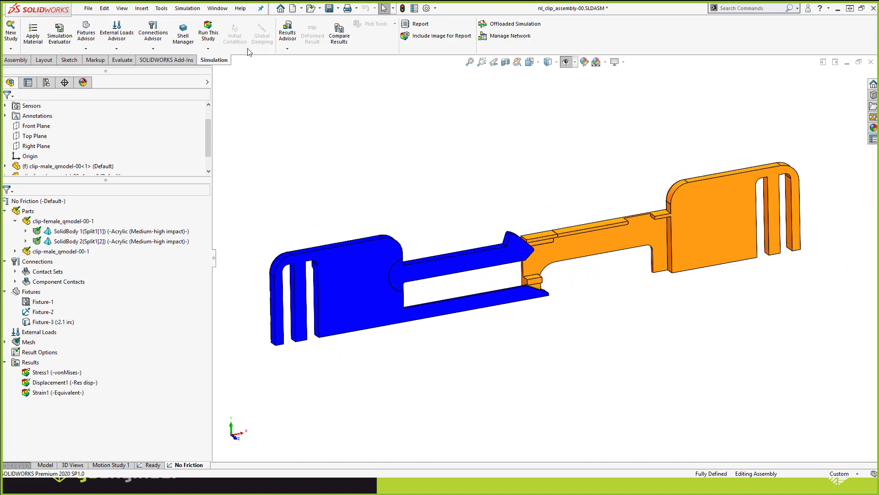
click(187, 8)
click(194, 18)
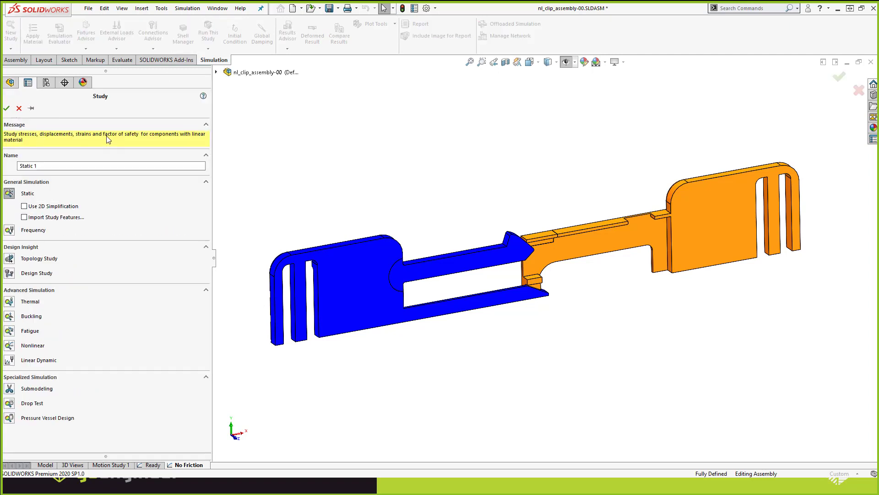
click(10, 346)
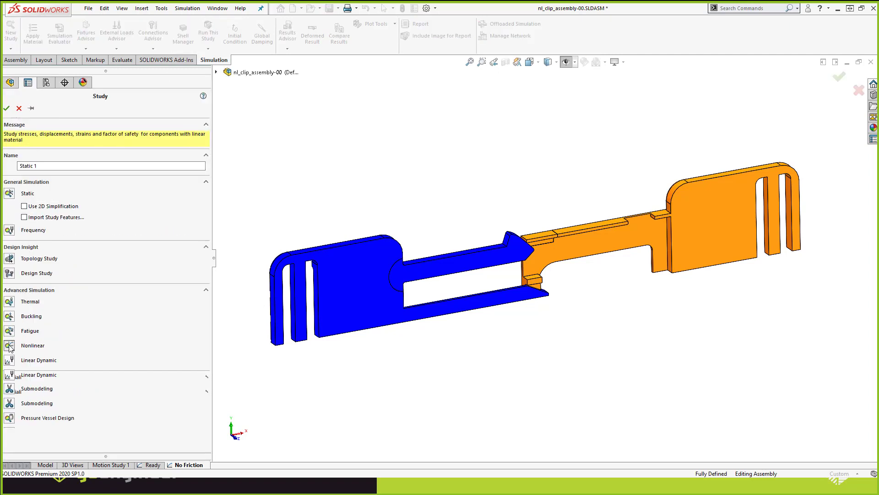
click(8, 110)
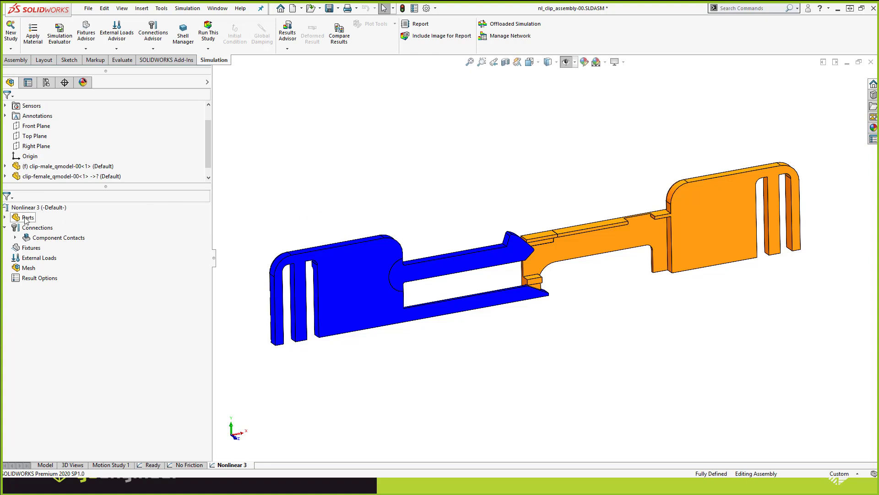
Open material assignment for all parts of the nonlinear study and choose Acrylic NL Webinar from the nl_clip_assembly custom materials
click(5, 217)
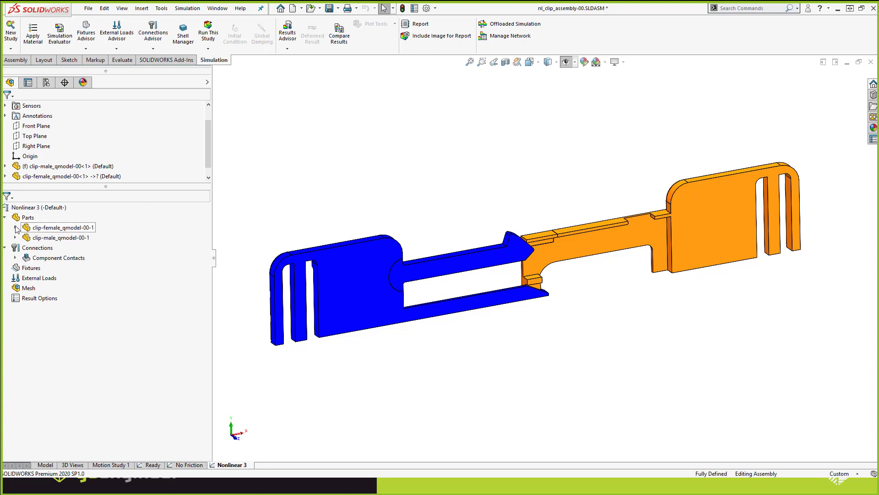
click(15, 227)
click(15, 258)
click(15, 228)
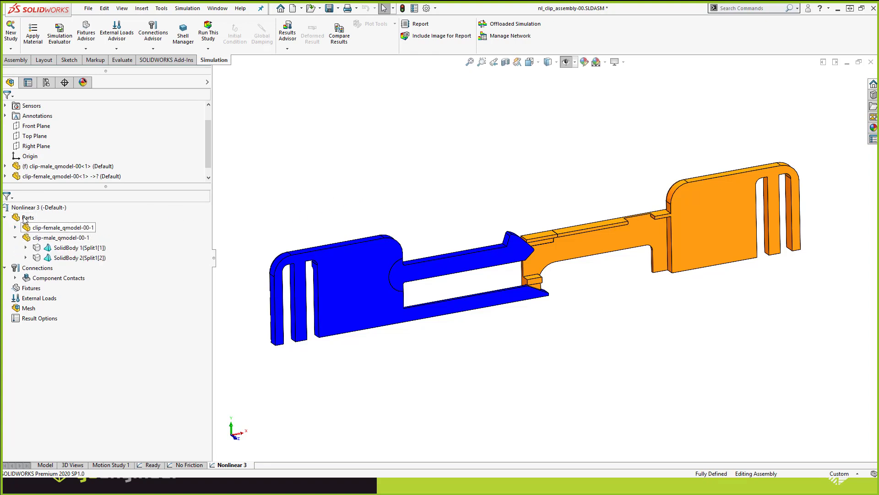
right_click(26, 217)
click(44, 222)
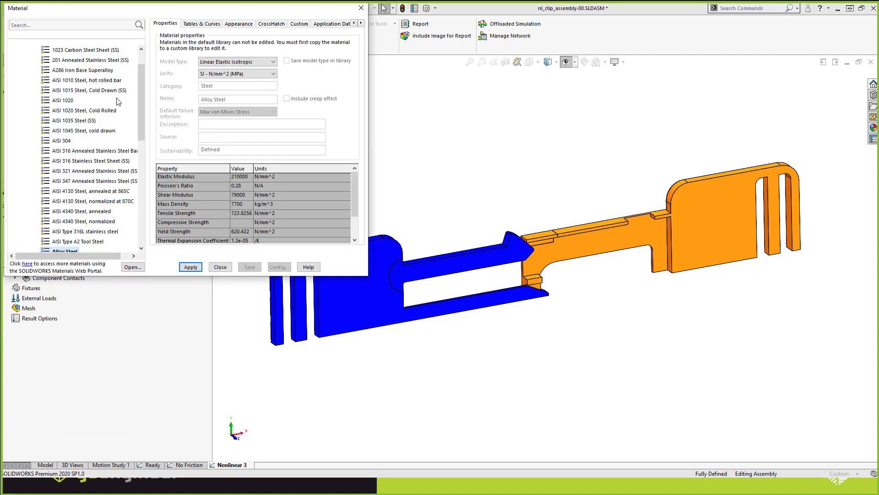
scroll(139, 88, up, 1)
click(14, 60)
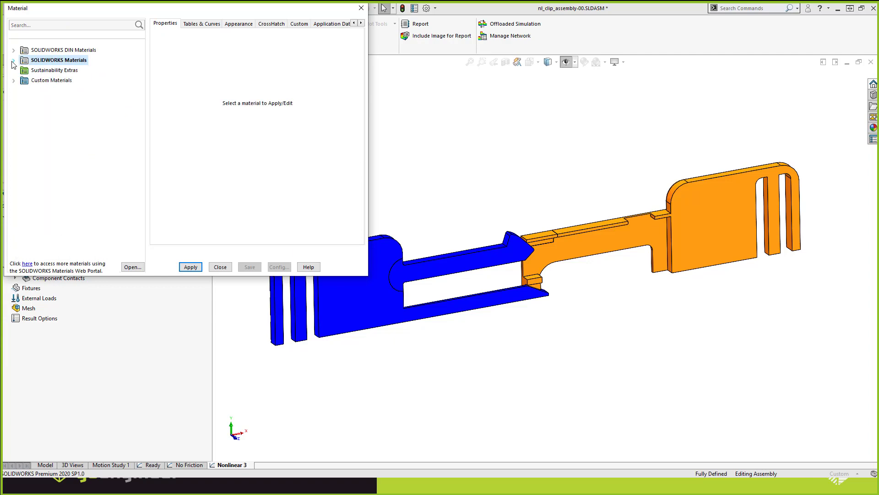
click(14, 81)
click(24, 101)
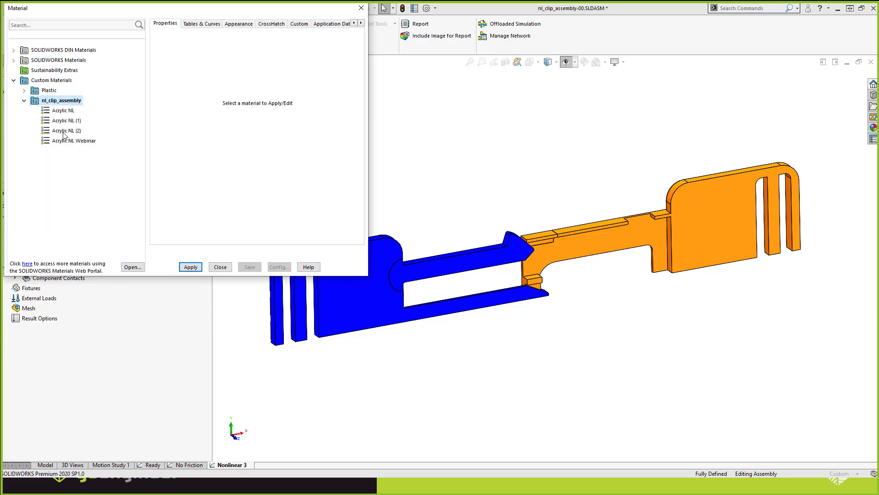
click(74, 141)
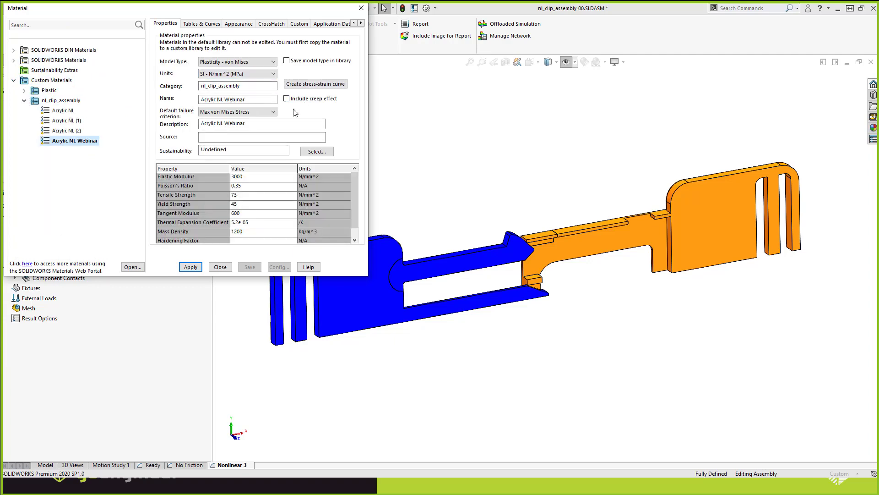
Review the material's tensile strength, yield strength and tangent modulus, and apply Acrylic NL Webinar to all the parts
click(238, 213)
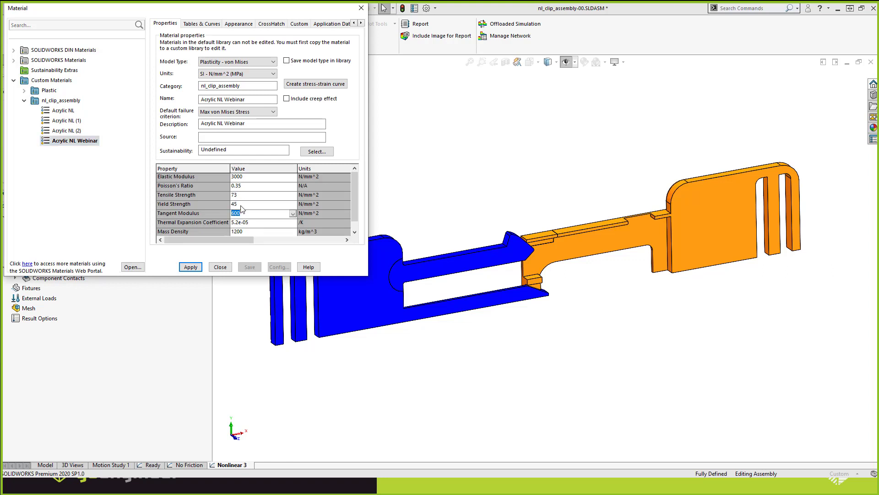
click(241, 206)
click(236, 196)
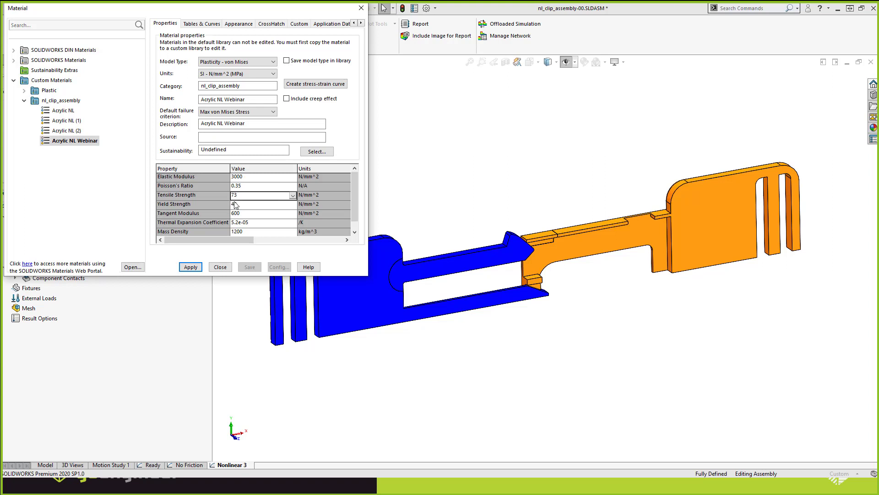
click(237, 204)
click(237, 205)
click(238, 214)
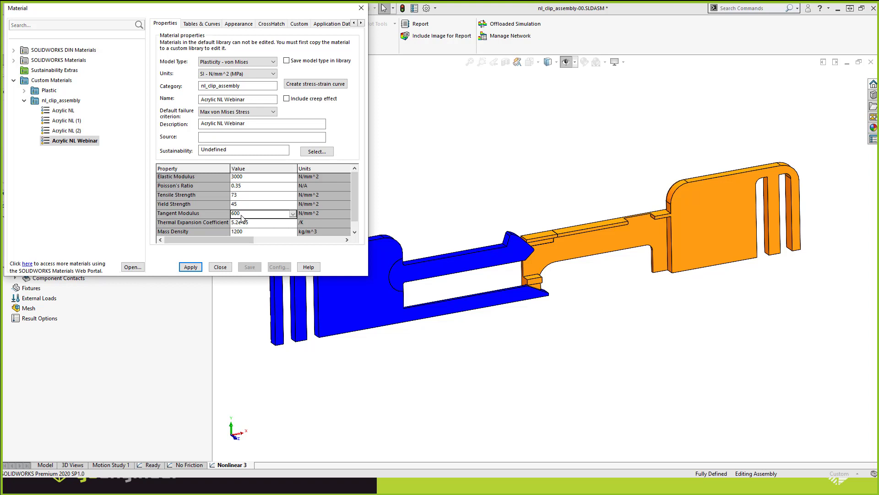
click(239, 214)
click(198, 267)
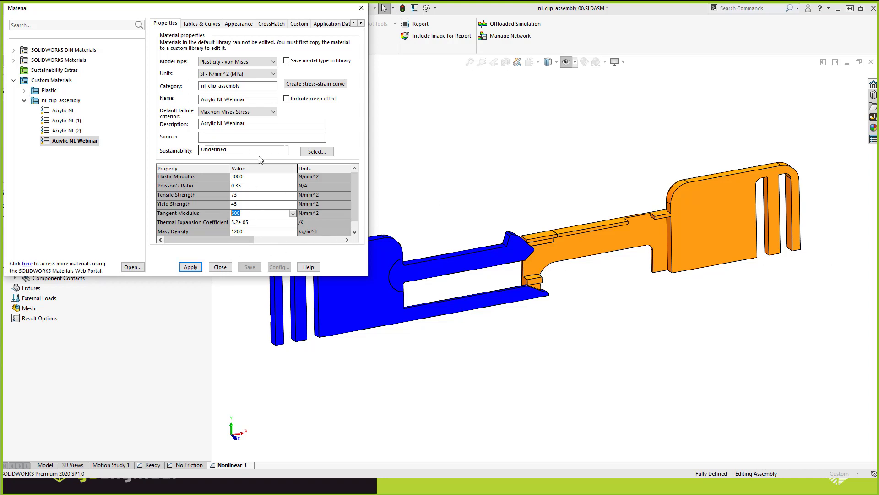
click(220, 267)
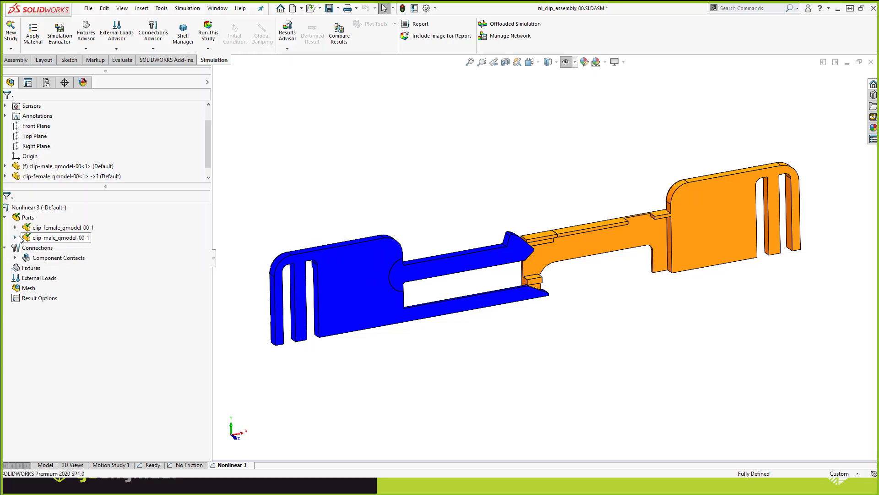
Show the global contact listed under the nonlinear study's component contacts
click(16, 257)
click(16, 258)
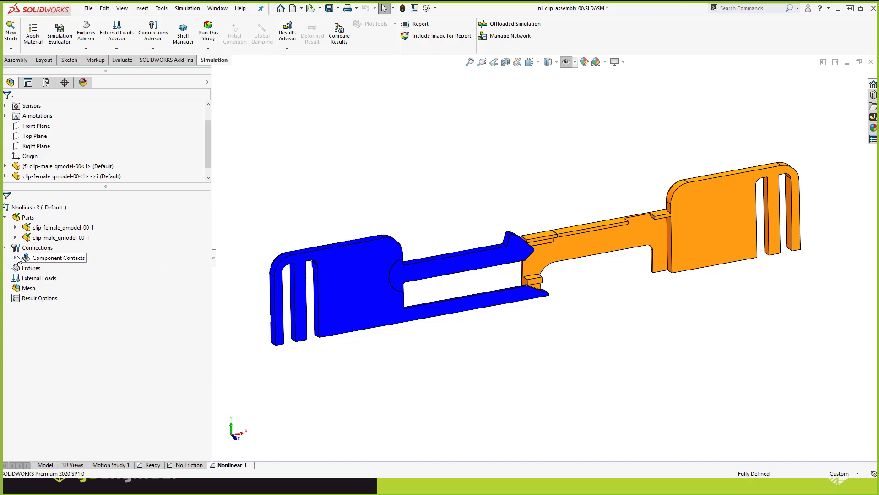
click(15, 258)
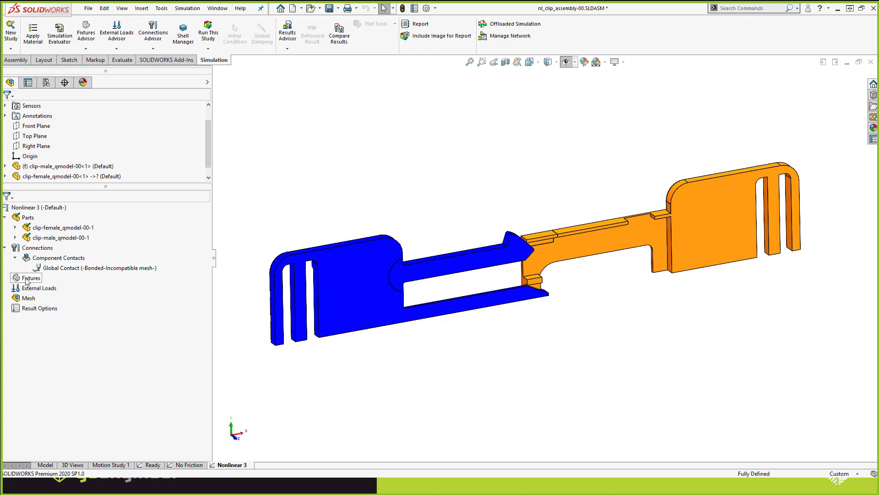
Copy the connections, fixtures and mesh from the No Friction study into the Nonlinear 3 study
click(187, 465)
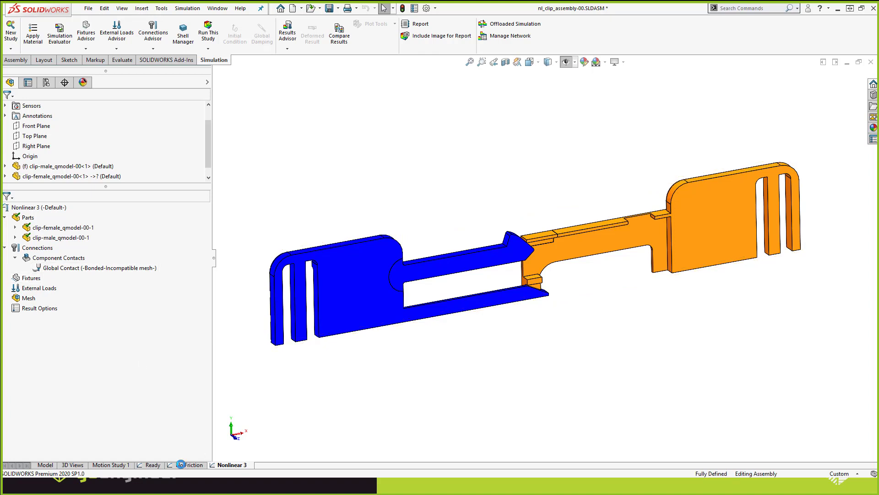
click(34, 263)
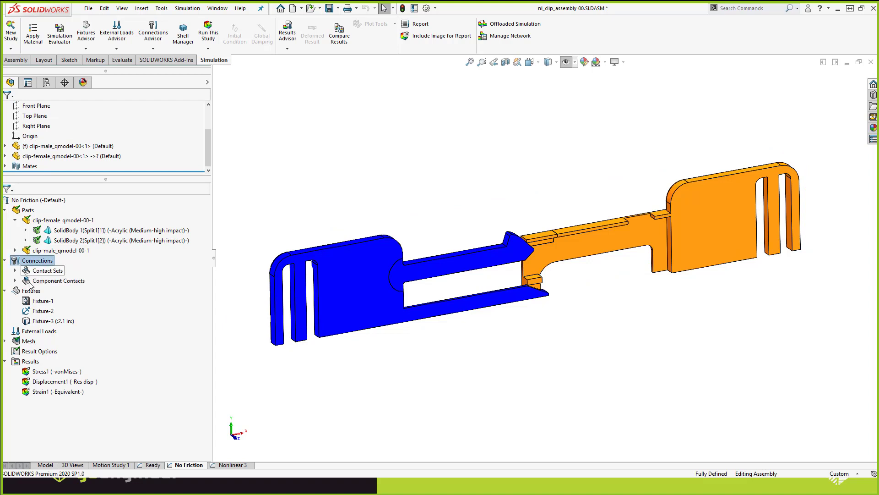
ctrl+click(30, 291)
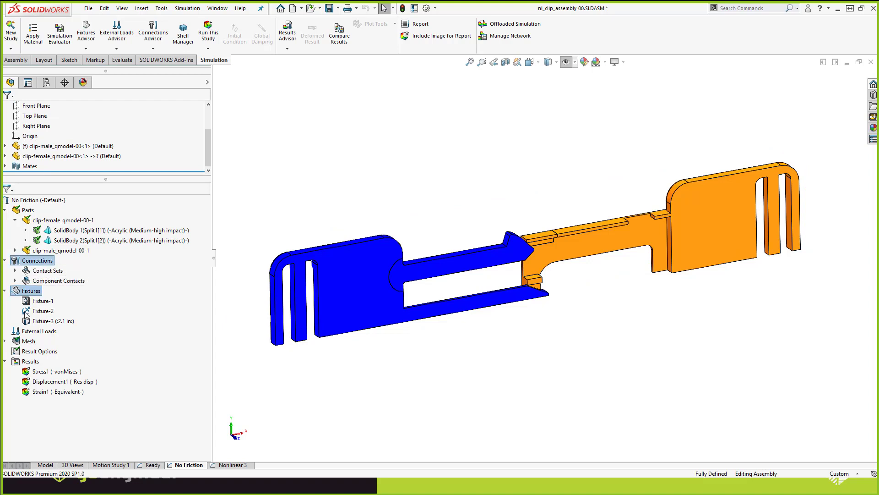
ctrl+click(27, 342)
drag(26, 344, 222, 465)
click(506, 262)
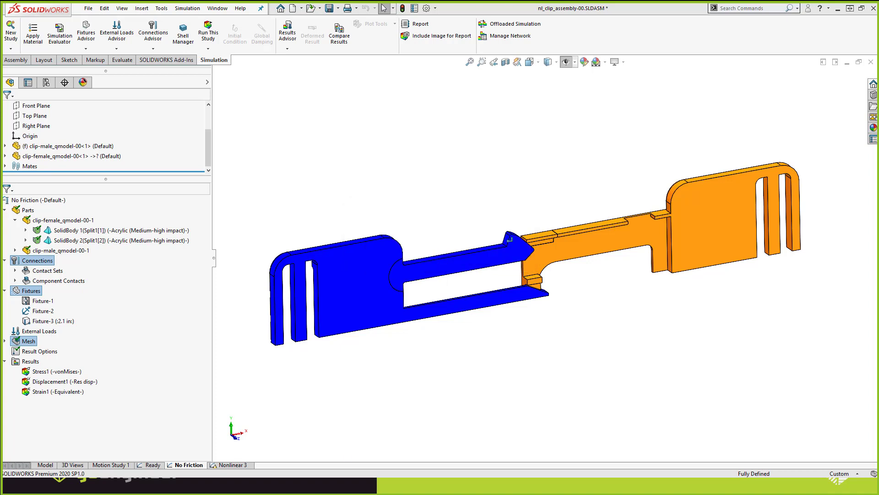
Delete Fixture-3, the prescribed displacement on the male clip's end face, from the No Friction study
click(39, 322)
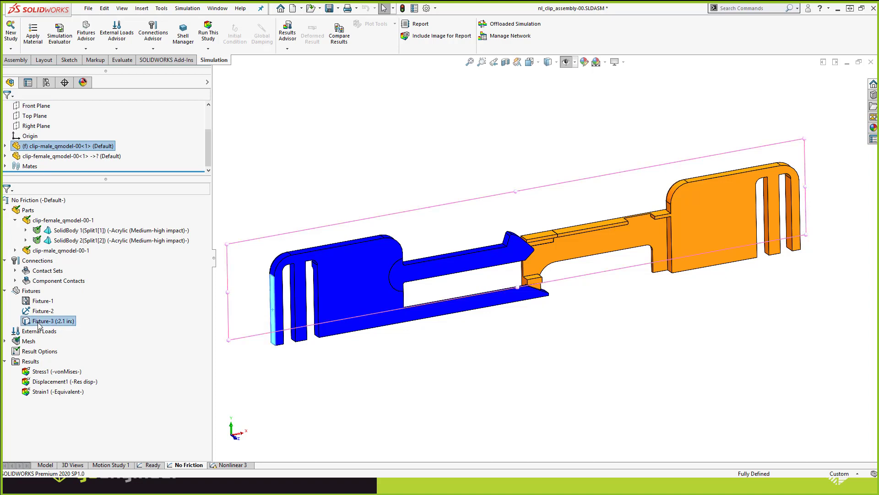
key(Delete)
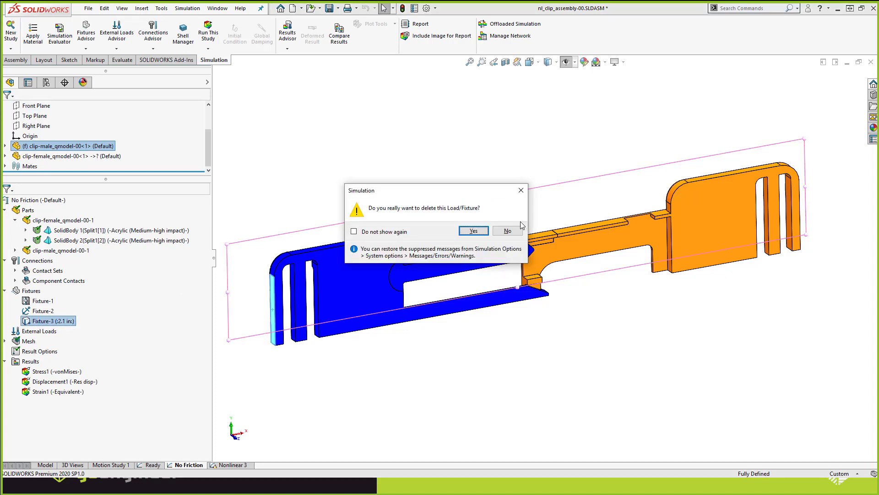
click(473, 230)
Begin an advanced On Flat Faces fixture in the No Friction study, applied to the male clip's outer end face
middle_drag(509, 297, 534, 293)
scroll(535, 256, up, 1)
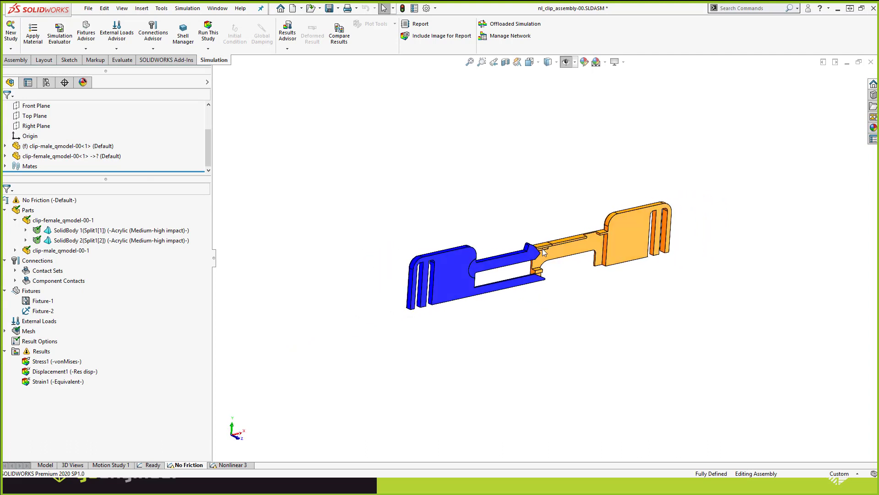
scroll(537, 249, down, 3)
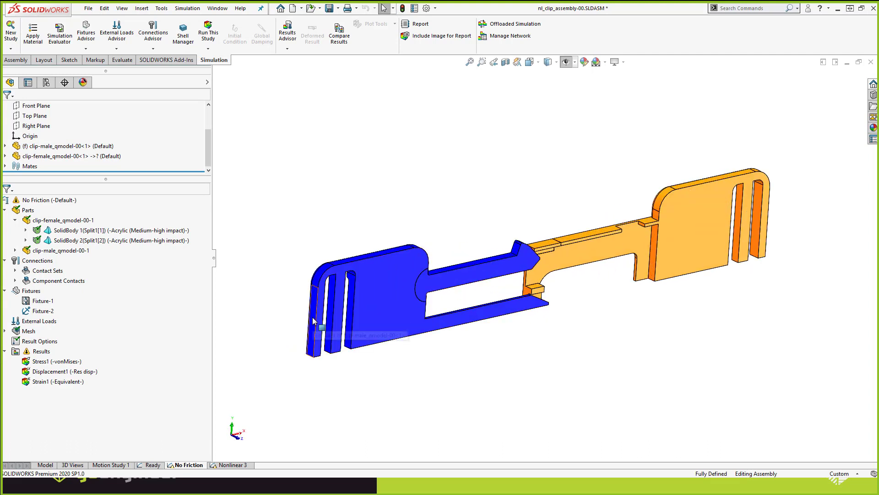
right_click(32, 291)
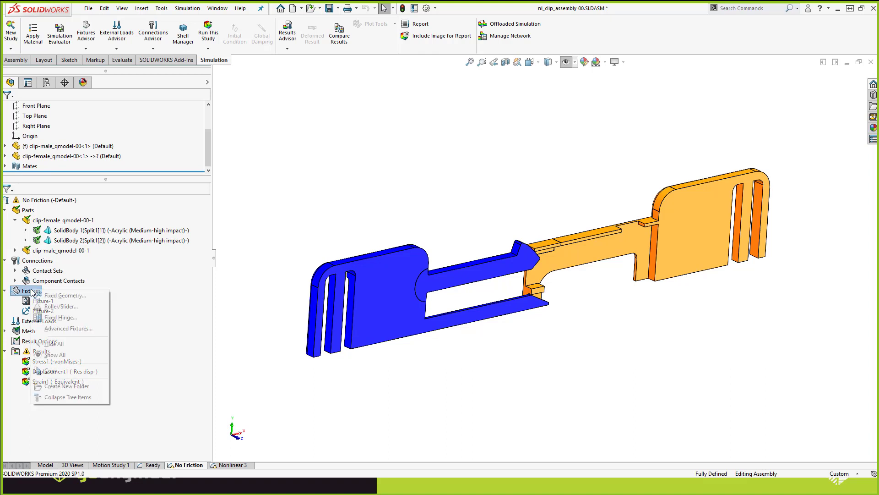
click(53, 329)
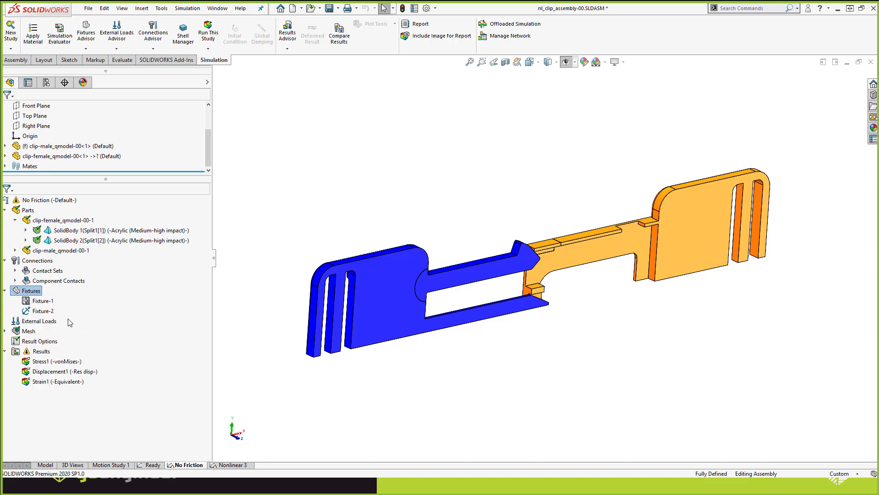
click(9, 281)
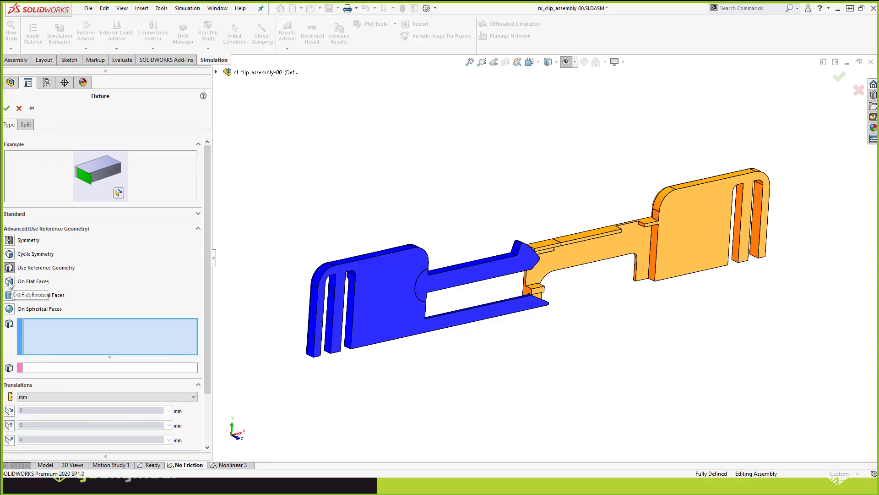
click(315, 304)
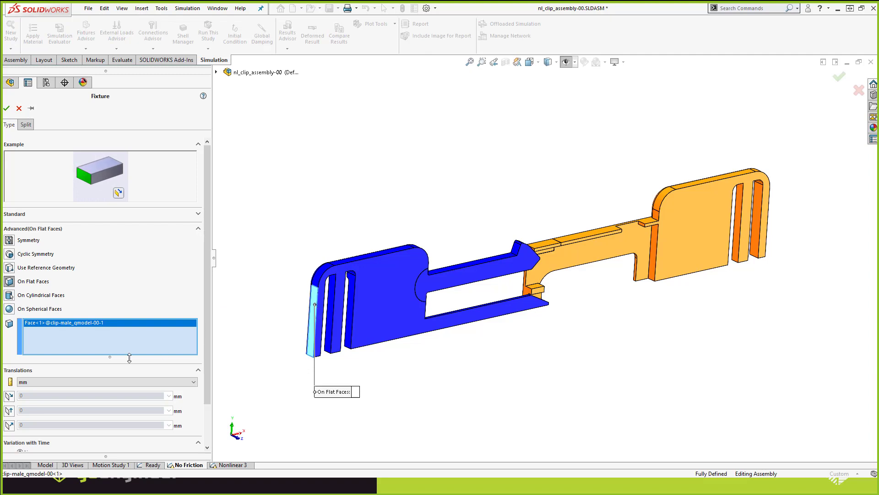
Try a prescribed displacement of 0.5 in normal to the selected end face, inspect its direction, and cancel the fixture
click(10, 425)
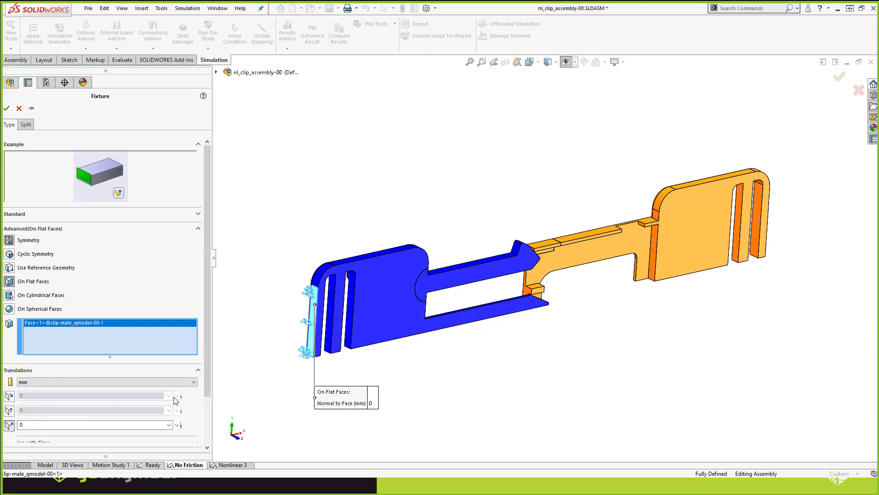
click(78, 382)
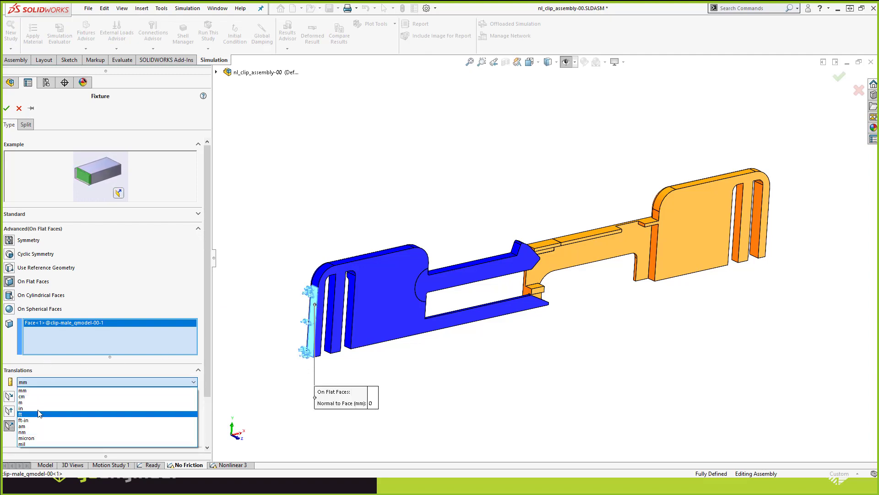
click(48, 408)
click(56, 424)
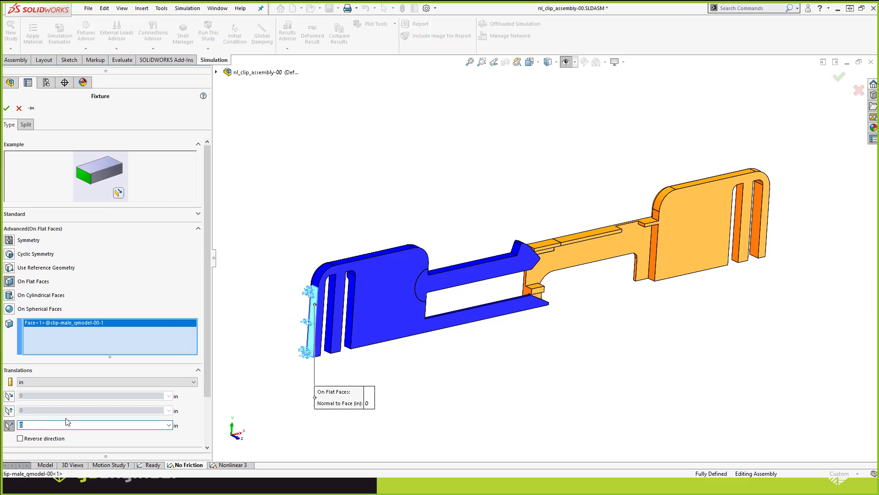
text(0.5)
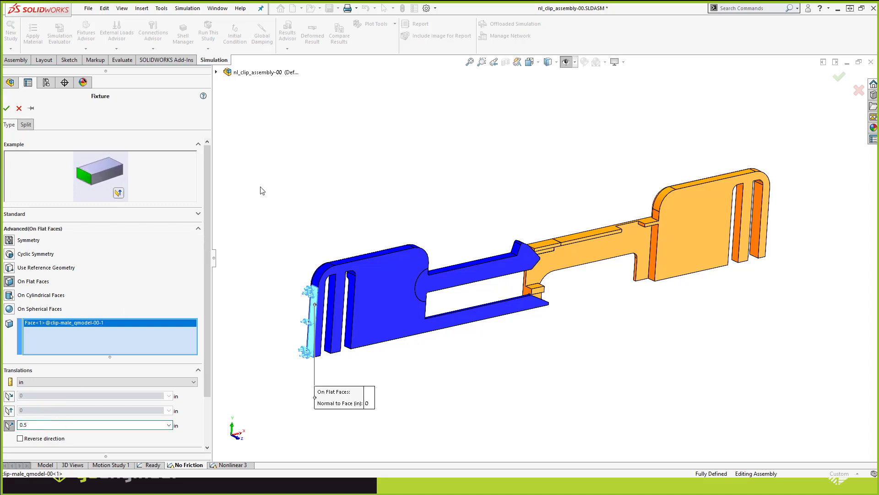
key(Return)
scroll(277, 198, down, 3)
scroll(650, 251, down, 2)
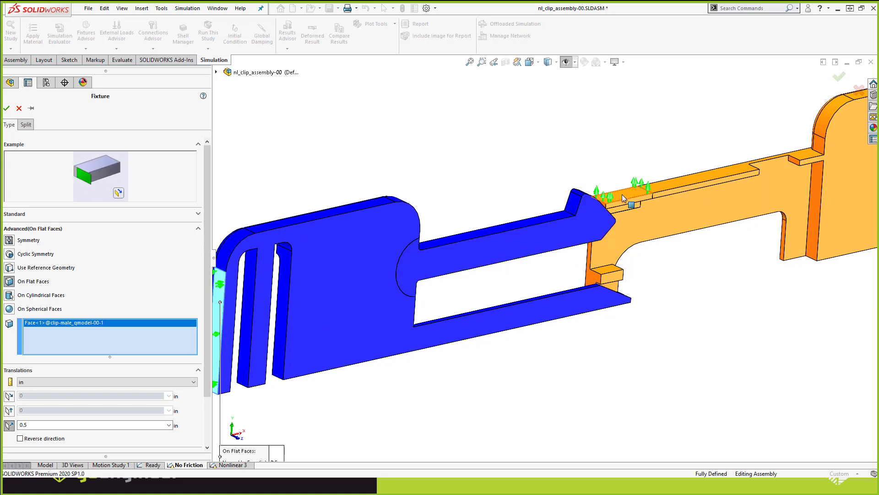
scroll(530, 261, up, 3)
scroll(490, 258, down, 2)
scroll(356, 307, down, 1)
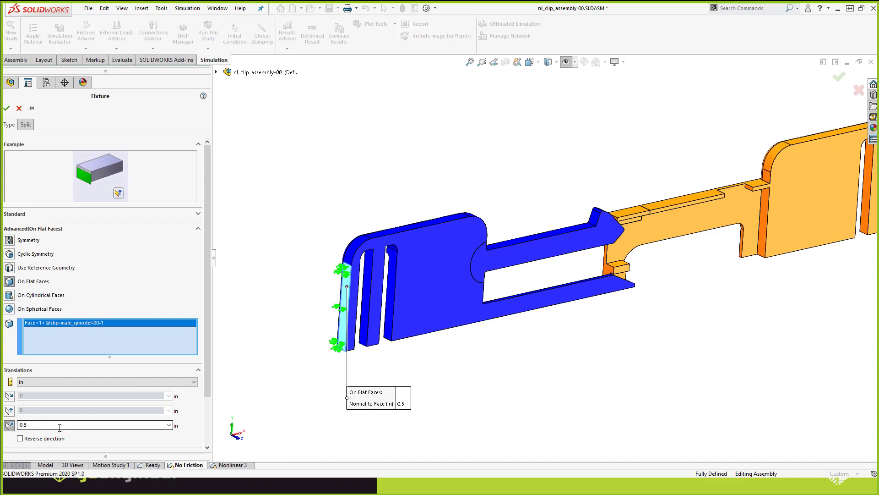
click(19, 109)
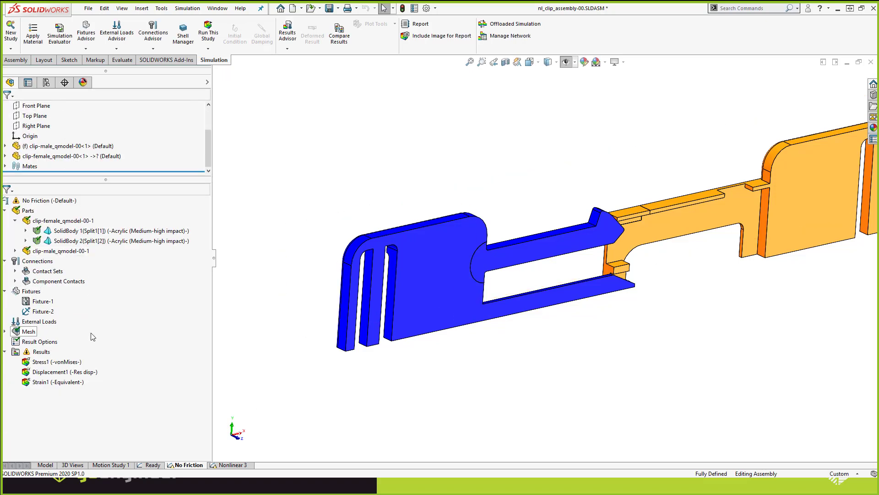
Display the Stress1 von Mises plot of the No Friction study and check the solver messages for its results
double_click(61, 362)
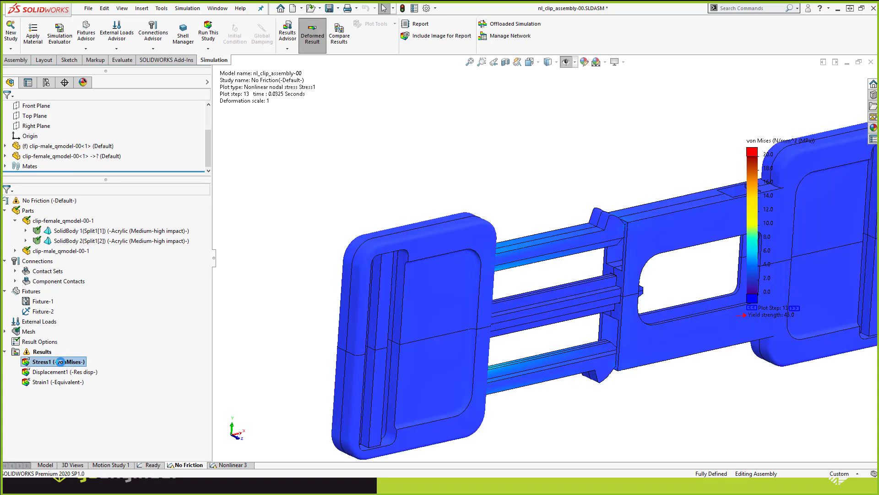
right_click(42, 352)
click(77, 166)
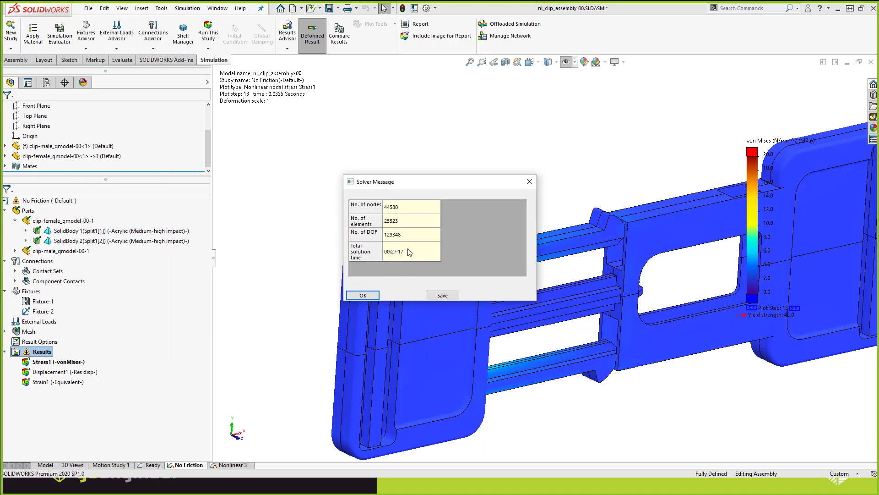
click(362, 295)
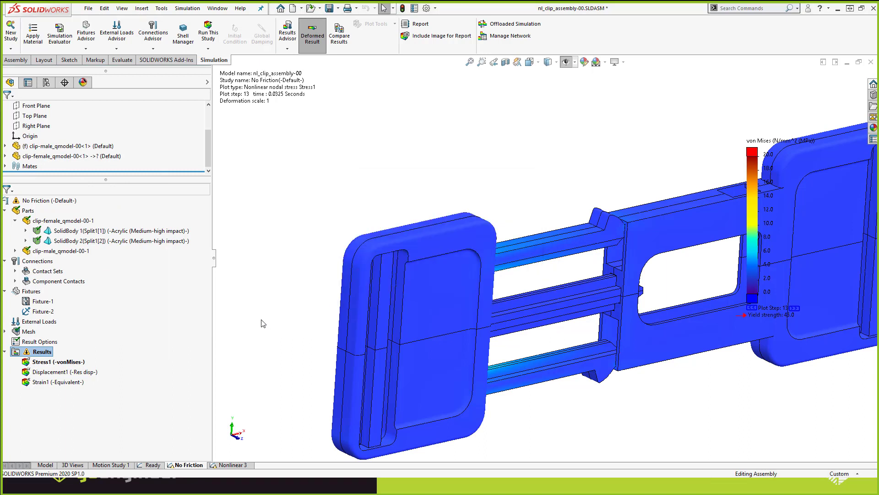
Animate the Stress1 plot with a step increment of 3, examine how the clip arms are stressed, and close the animation
scroll(573, 255, up, 5)
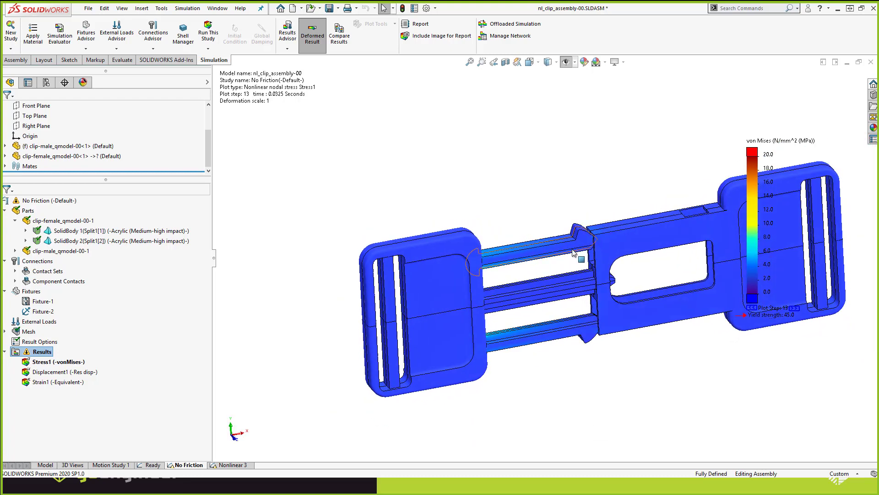
scroll(578, 256, down, 7)
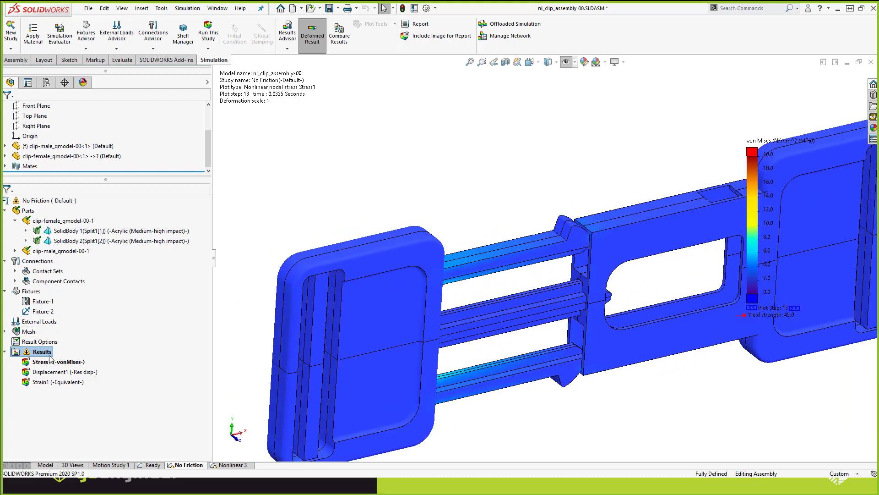
right_click(41, 361)
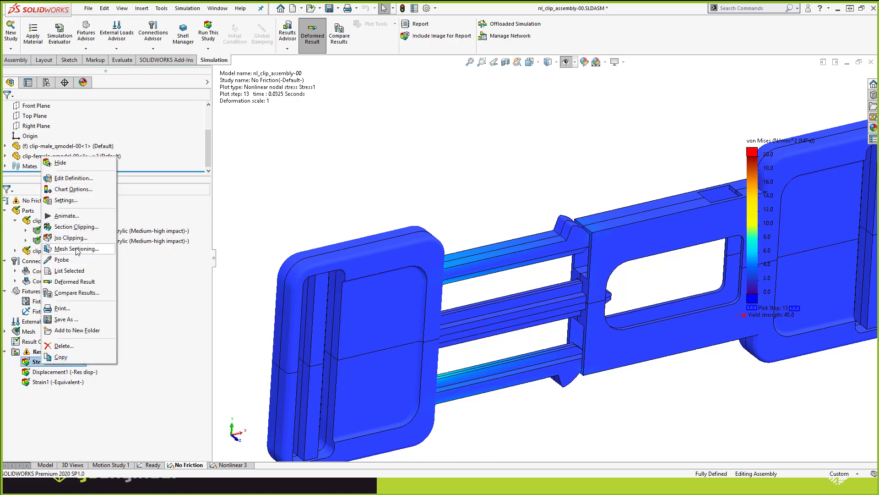
click(64, 221)
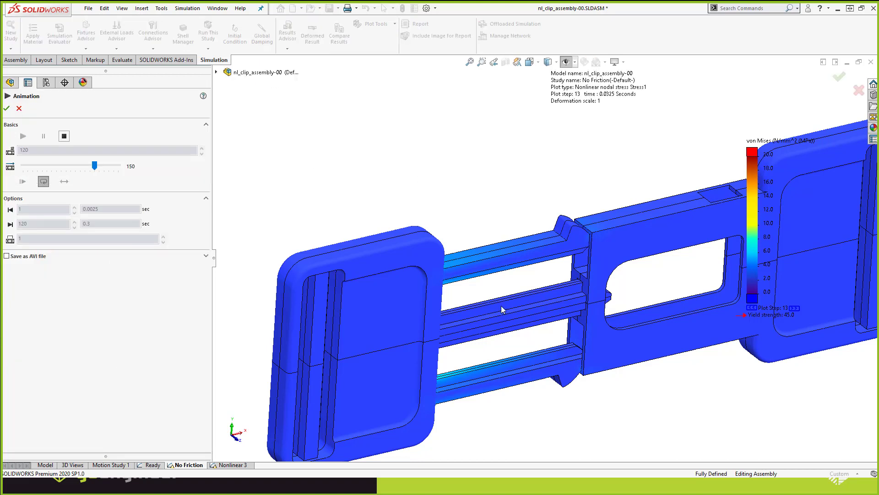
click(64, 136)
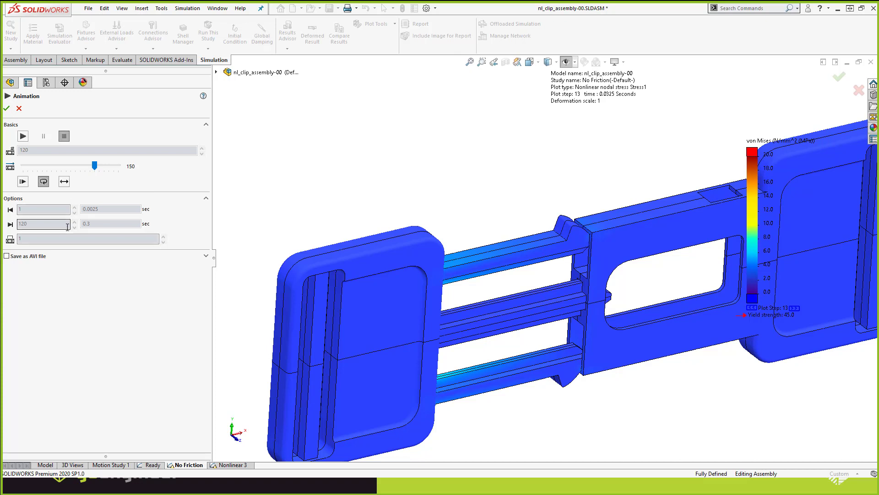
click(21, 236)
text(3)
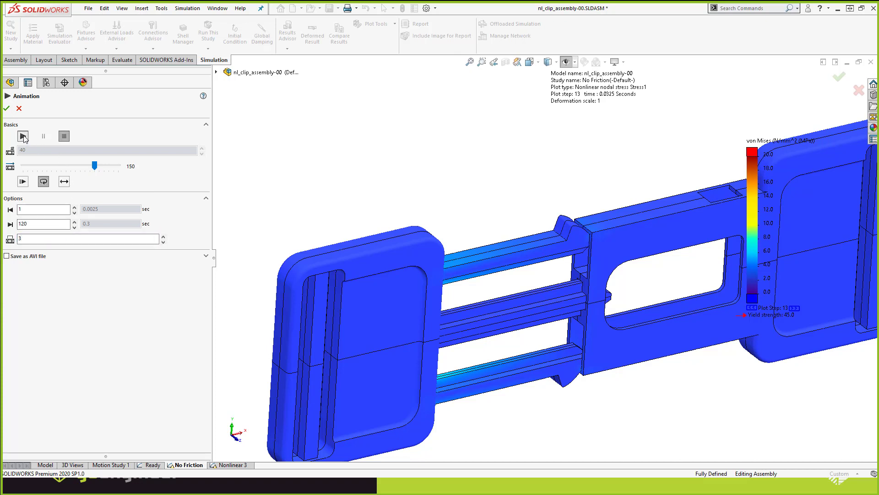
click(23, 136)
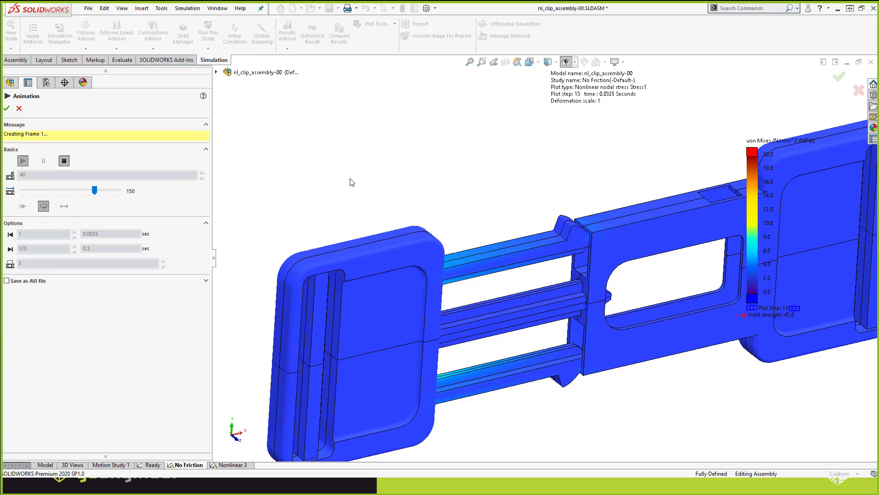
middle_drag(551, 273, 491, 244)
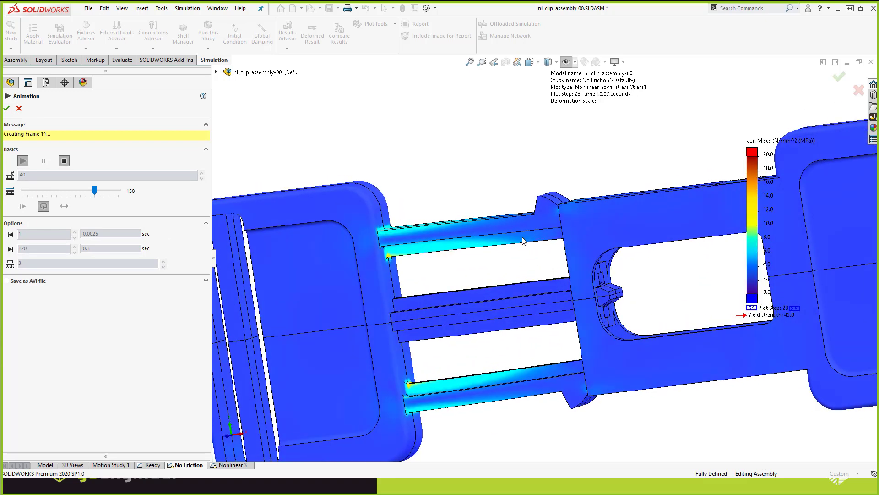
scroll(524, 239, down, 2)
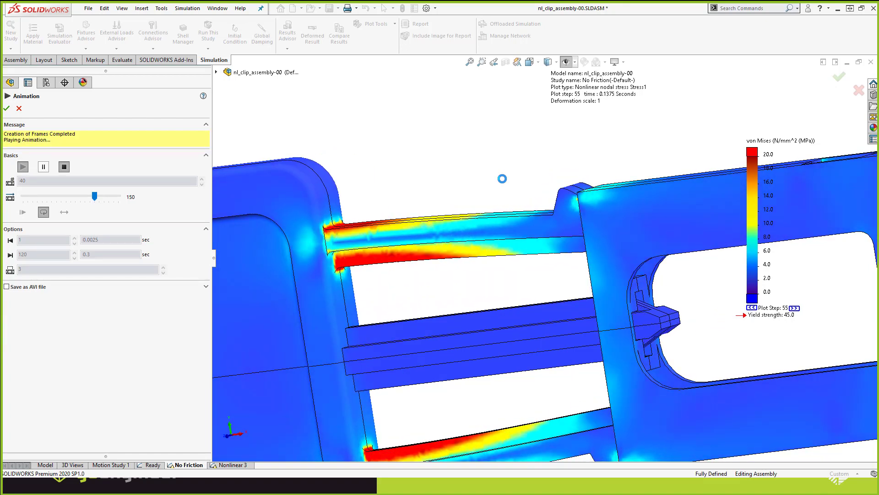
scroll(513, 206, up, 5)
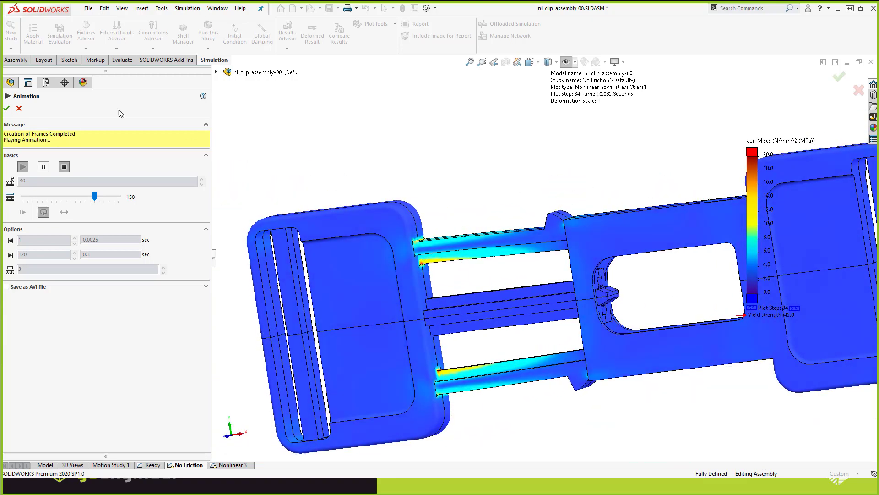
click(19, 109)
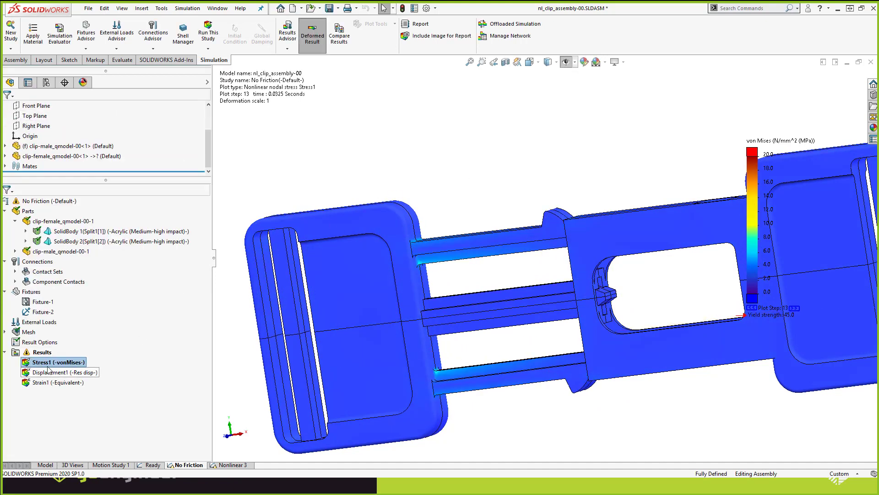
List the reaction force on the male clip's outer end face at time step 120 in SI units
right_click(37, 352)
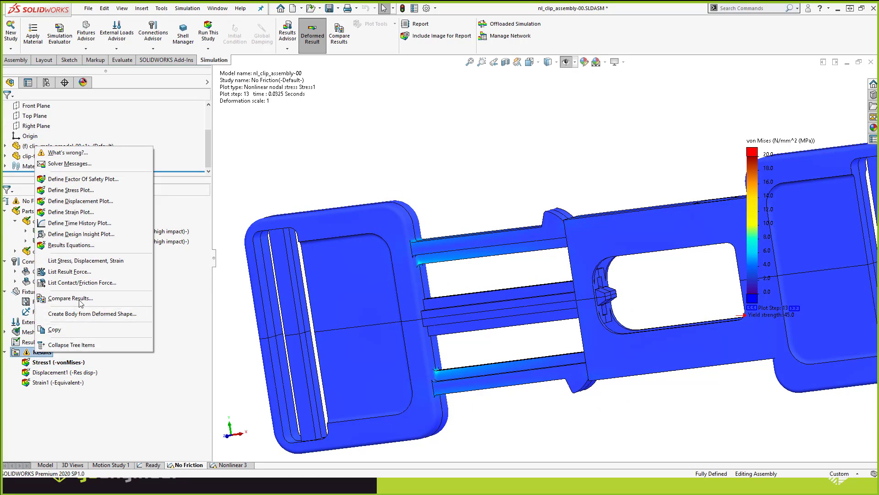
click(85, 272)
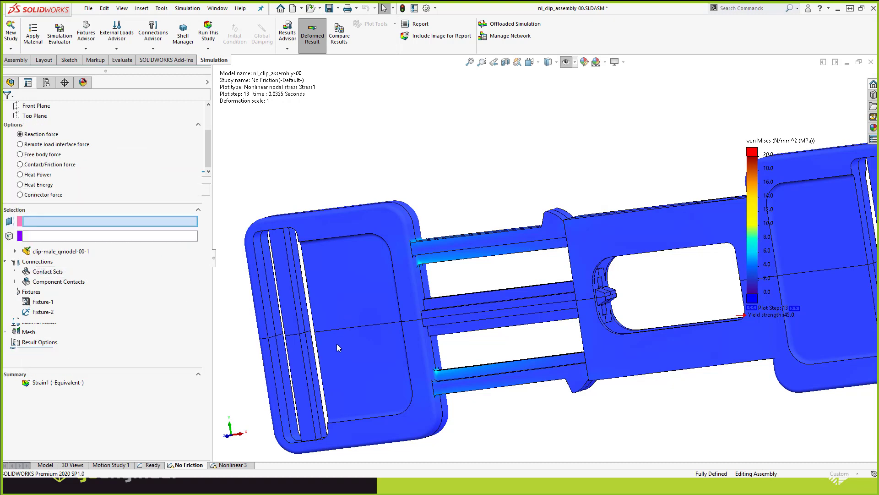
middle_drag(270, 298, 459, 316)
scroll(516, 300, down, 5)
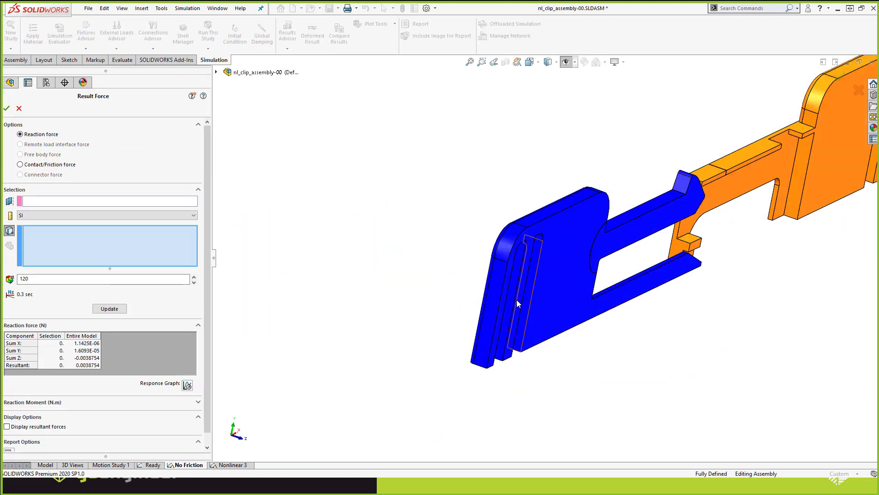
click(487, 283)
click(121, 310)
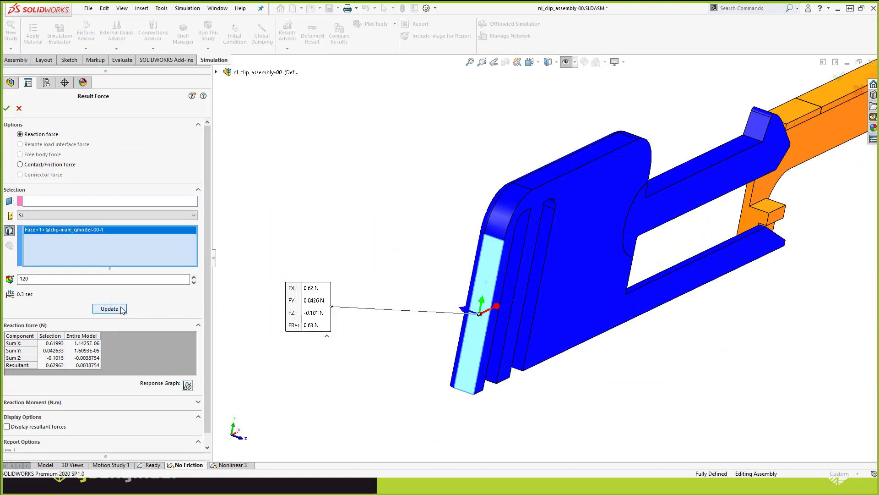
Plot the end face's reaction force response graph, enlarge it to examine the force over time, and close the force results
click(186, 385)
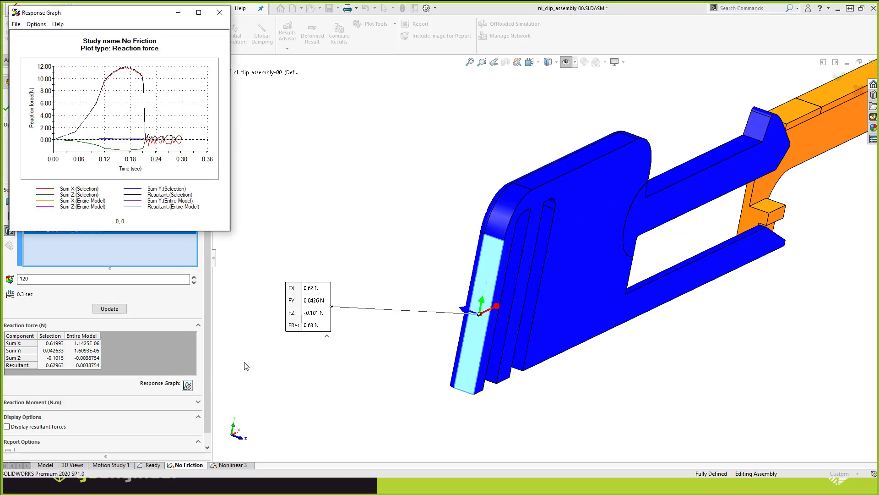
drag(232, 233, 439, 337)
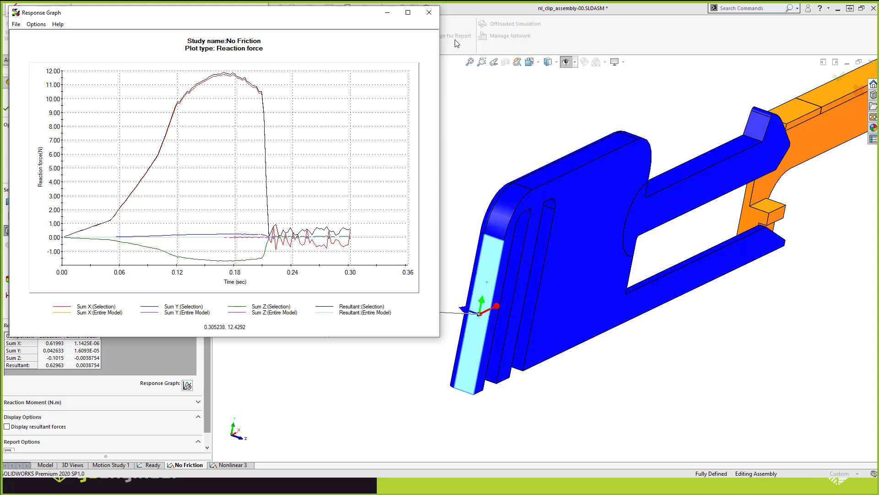
click(429, 13)
click(19, 108)
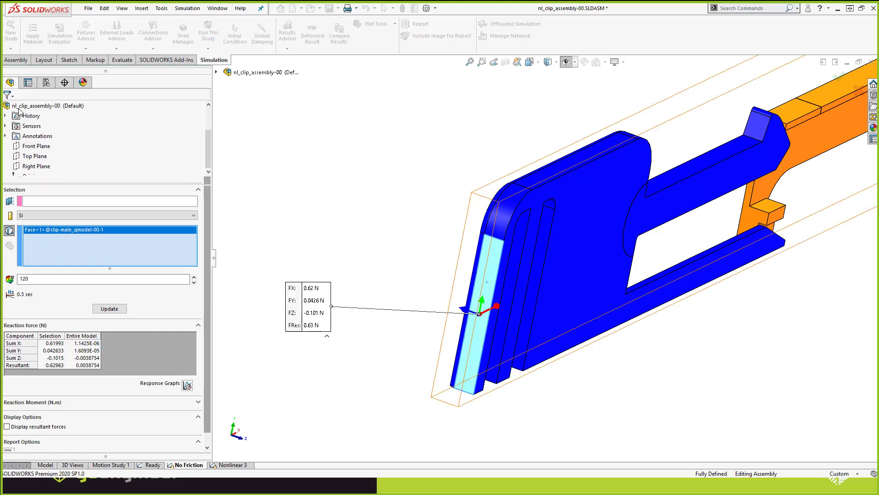
Set the Stress1 plot to a time of 0.169 sec and examine the stress at the latch contact and along the clip arms
right_click(53, 362)
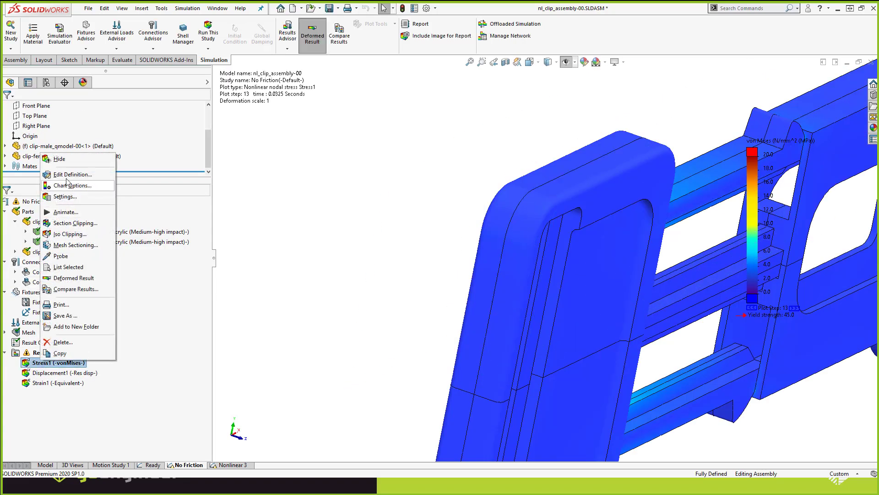
key(Escape)
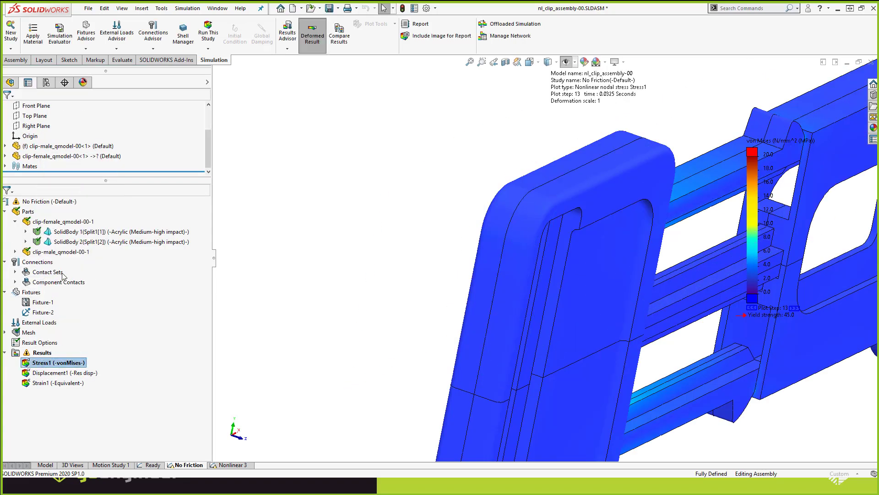
click(33, 226)
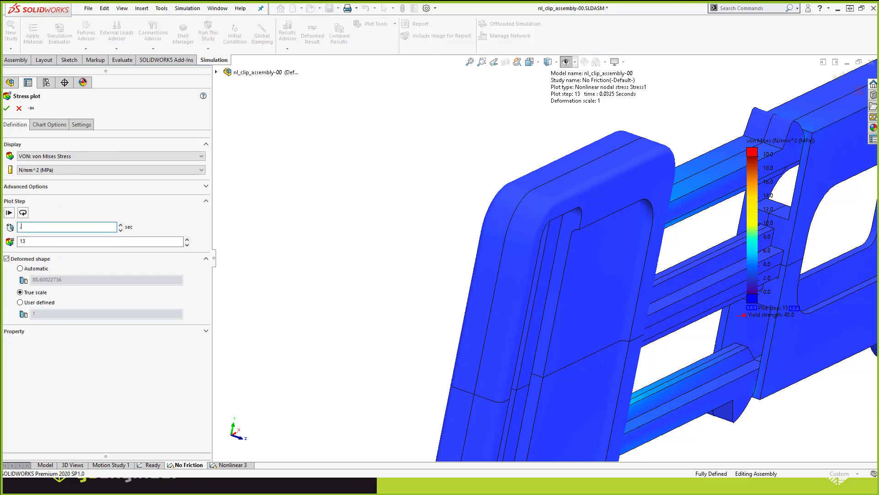
key(Return)
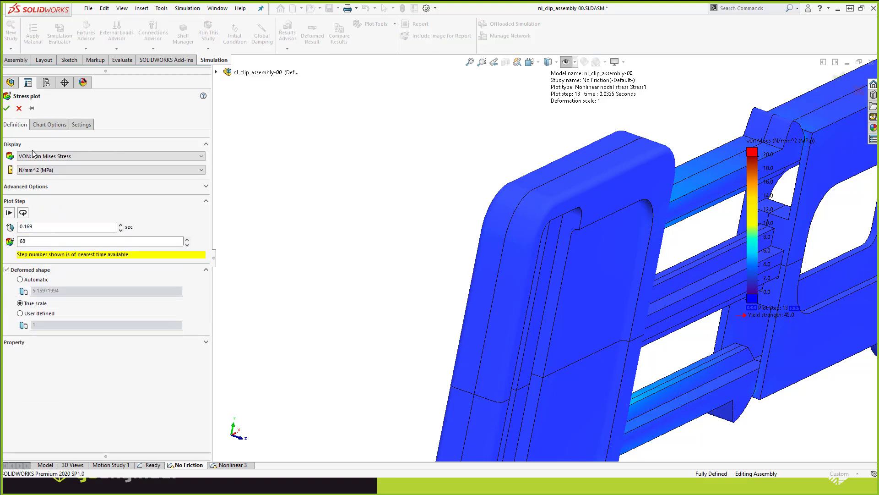
click(6, 108)
scroll(677, 197, up, 3)
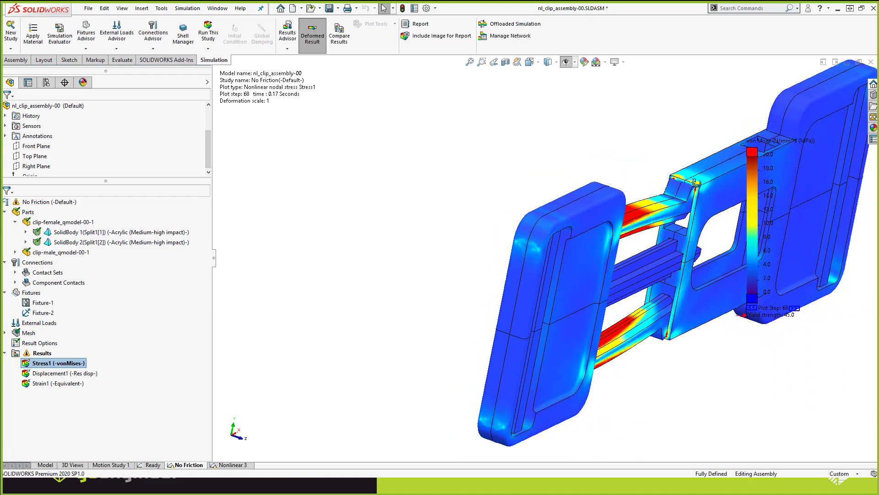
scroll(677, 197, down, 4)
scroll(678, 197, down, 8)
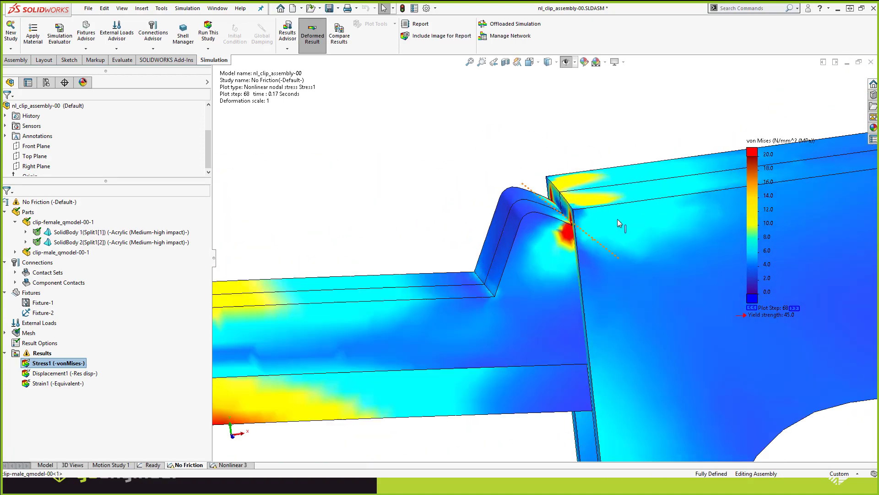
middle_drag(578, 247, 517, 219)
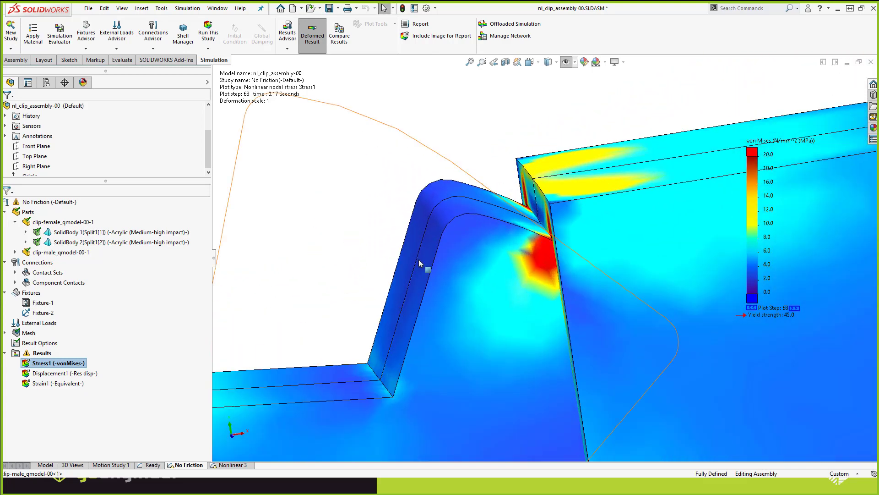
scroll(378, 246, up, 5)
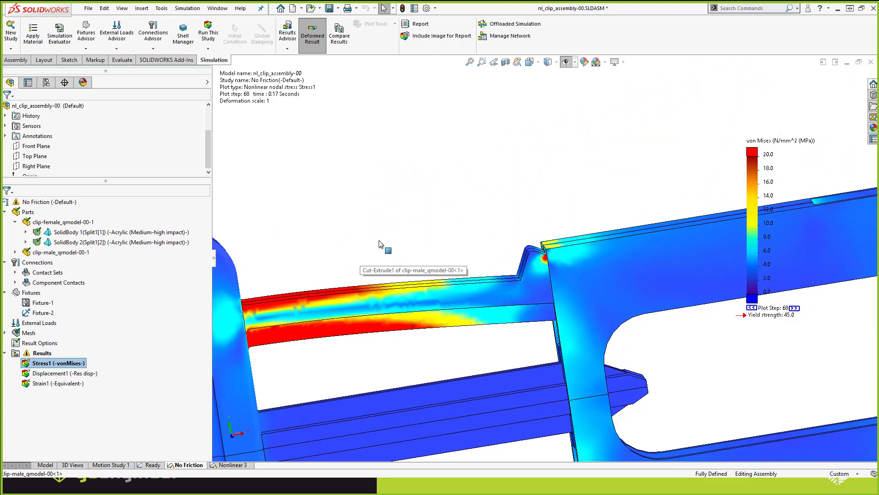
scroll(379, 243, up, 4)
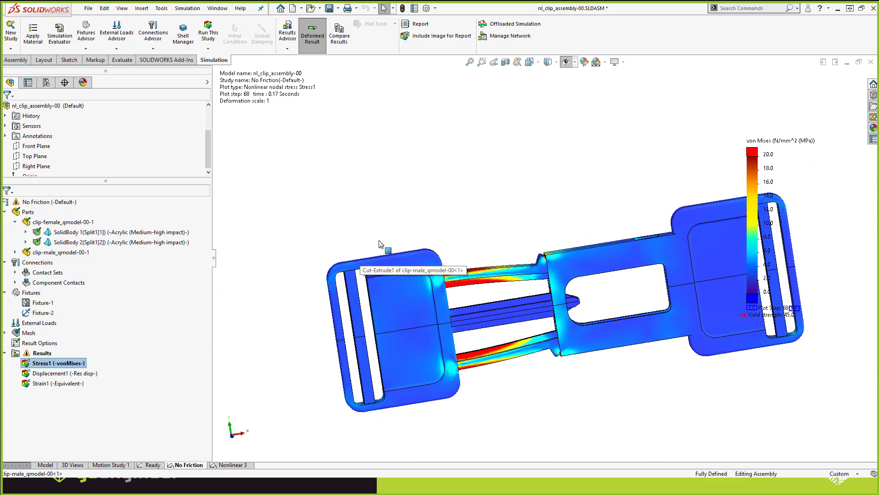
Switch to the slide presentation and advance to the force comparison of hand calculation, SimulationXpress, static and nonlinear methods
key(alt+Tab)
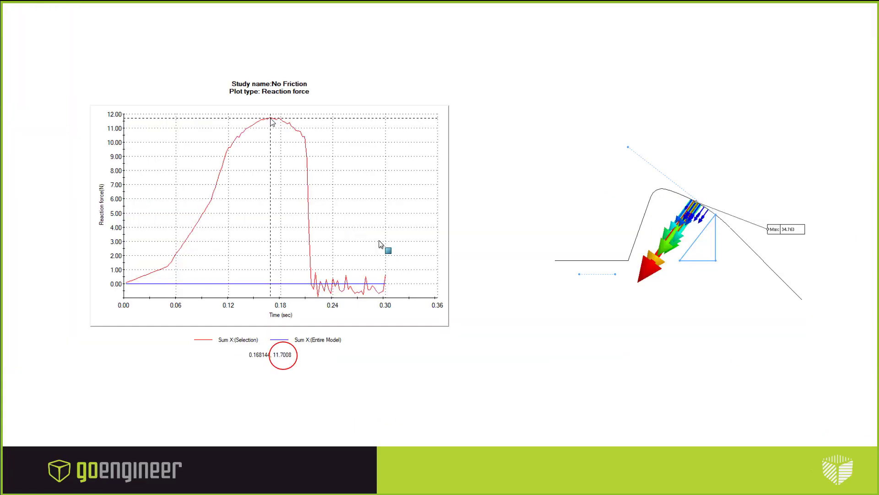
key(Right)
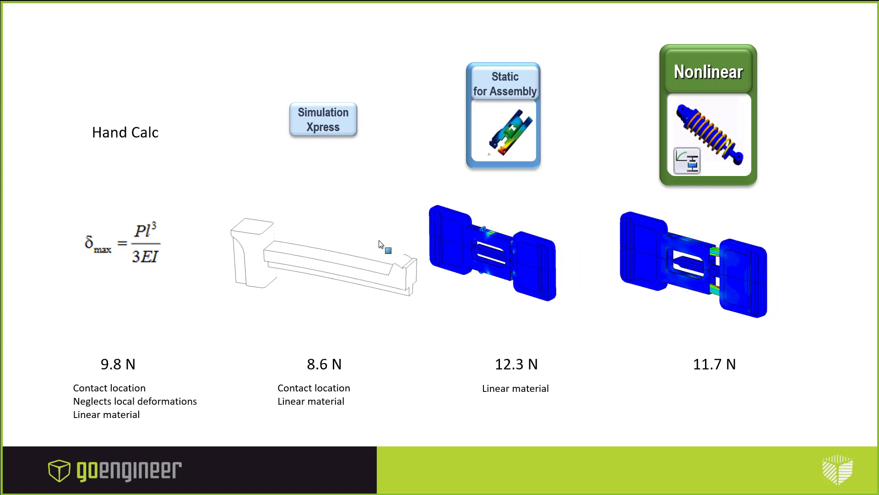